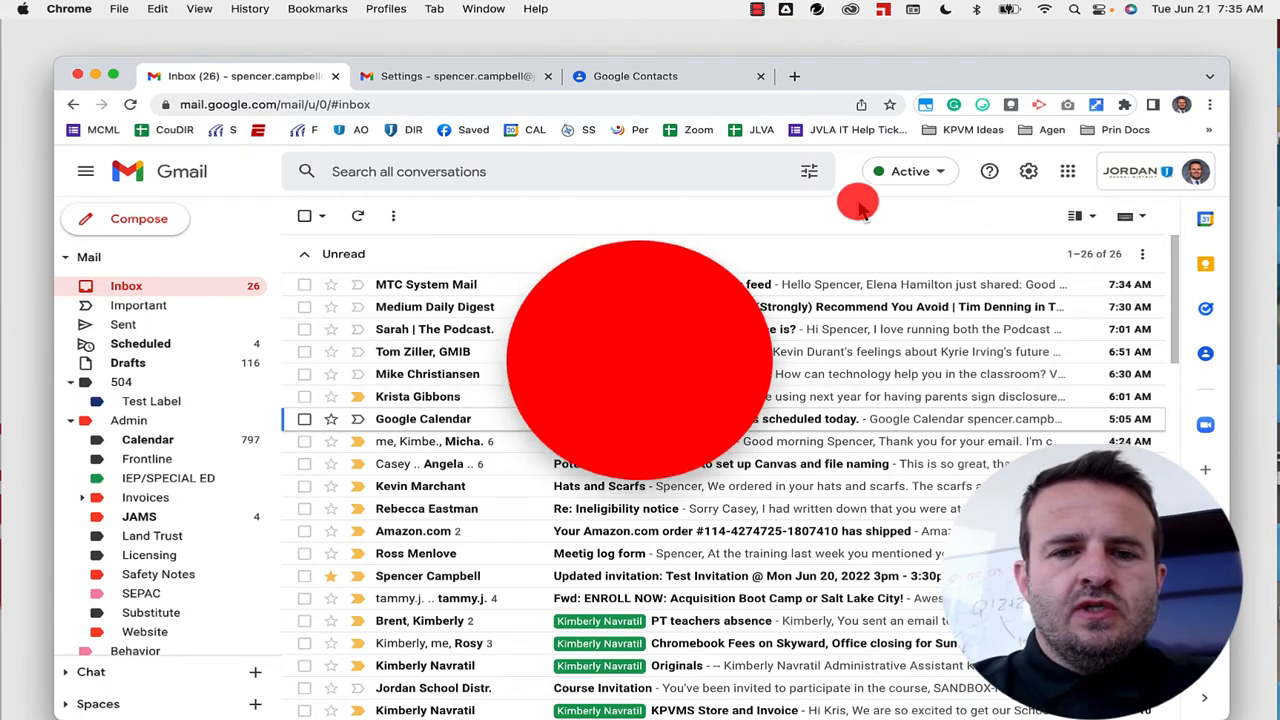
Step: Switch to Google Contacts, open the contact export options, and close them without exporting
click(686, 74)
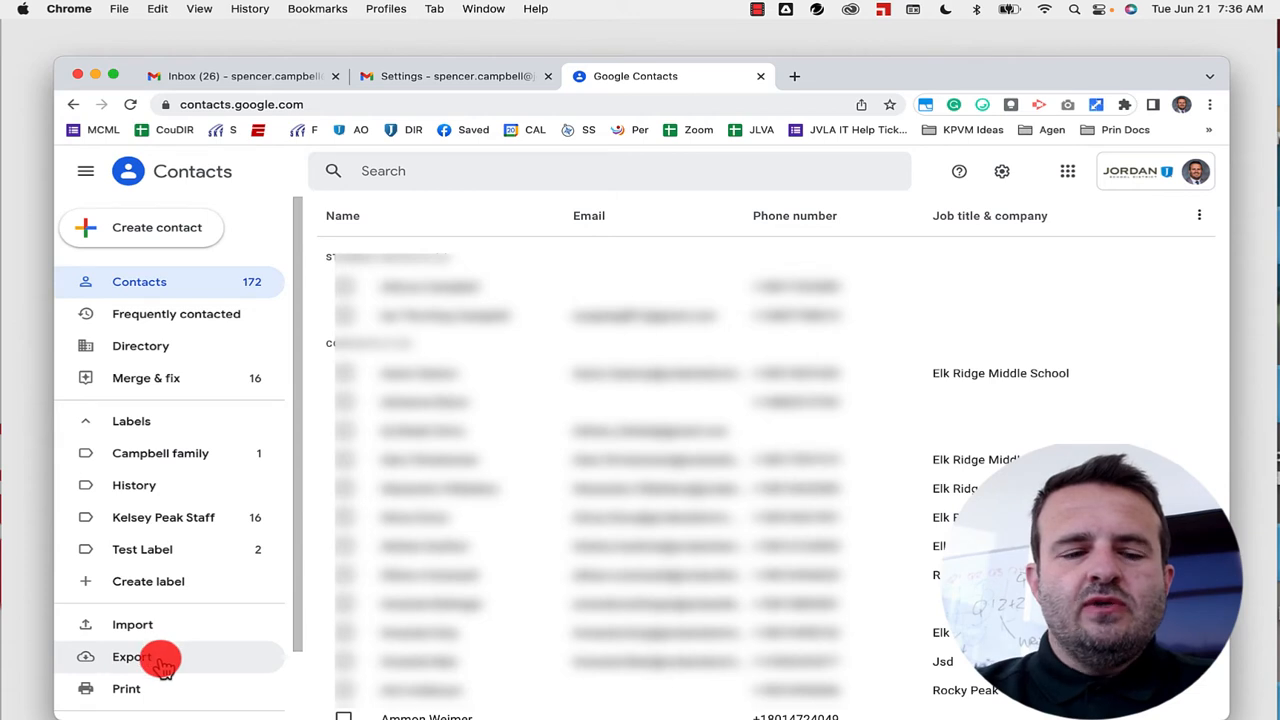
click(163, 670)
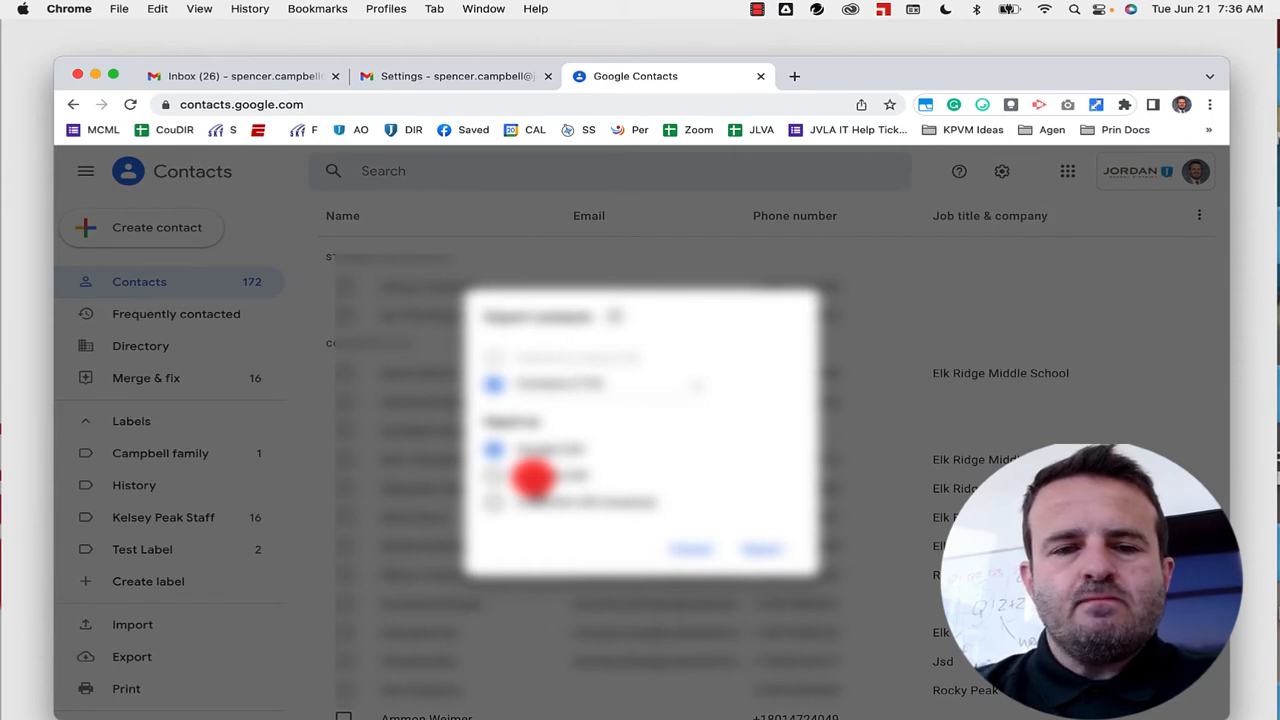
click(221, 353)
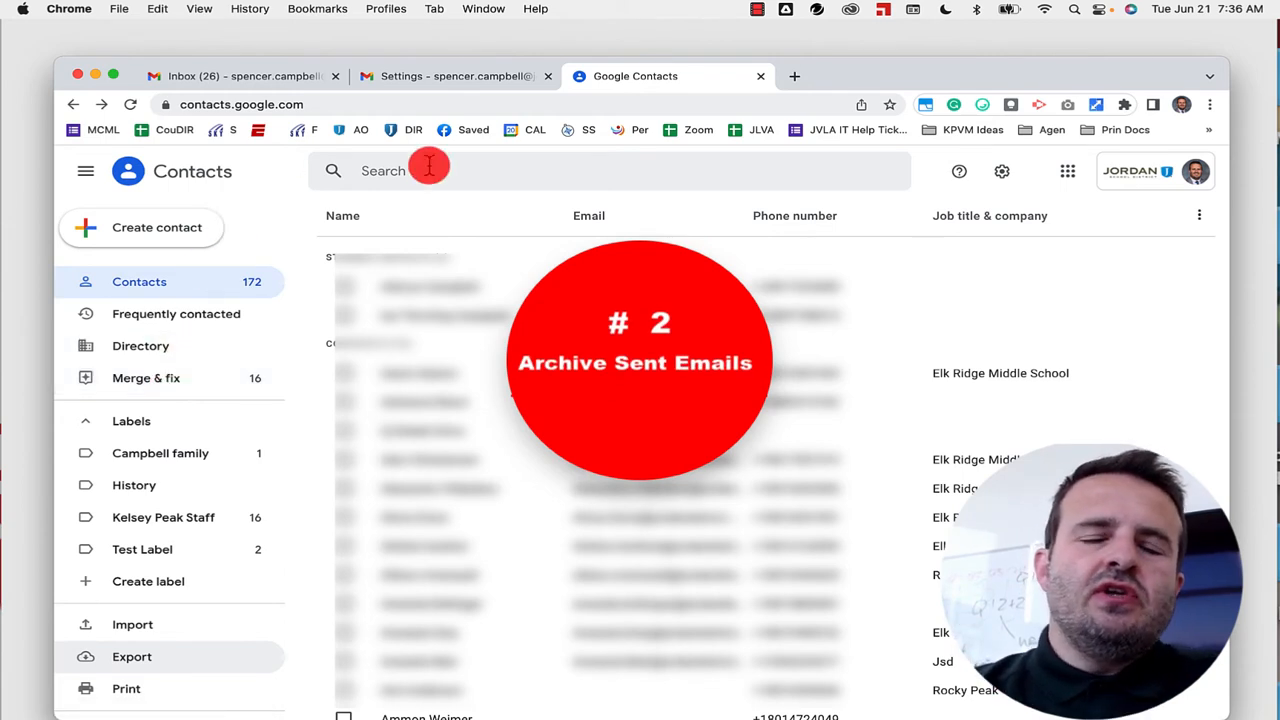
Step: Switch to the Gmail settings and examine the Send and Archive option in the general settings
click(462, 76)
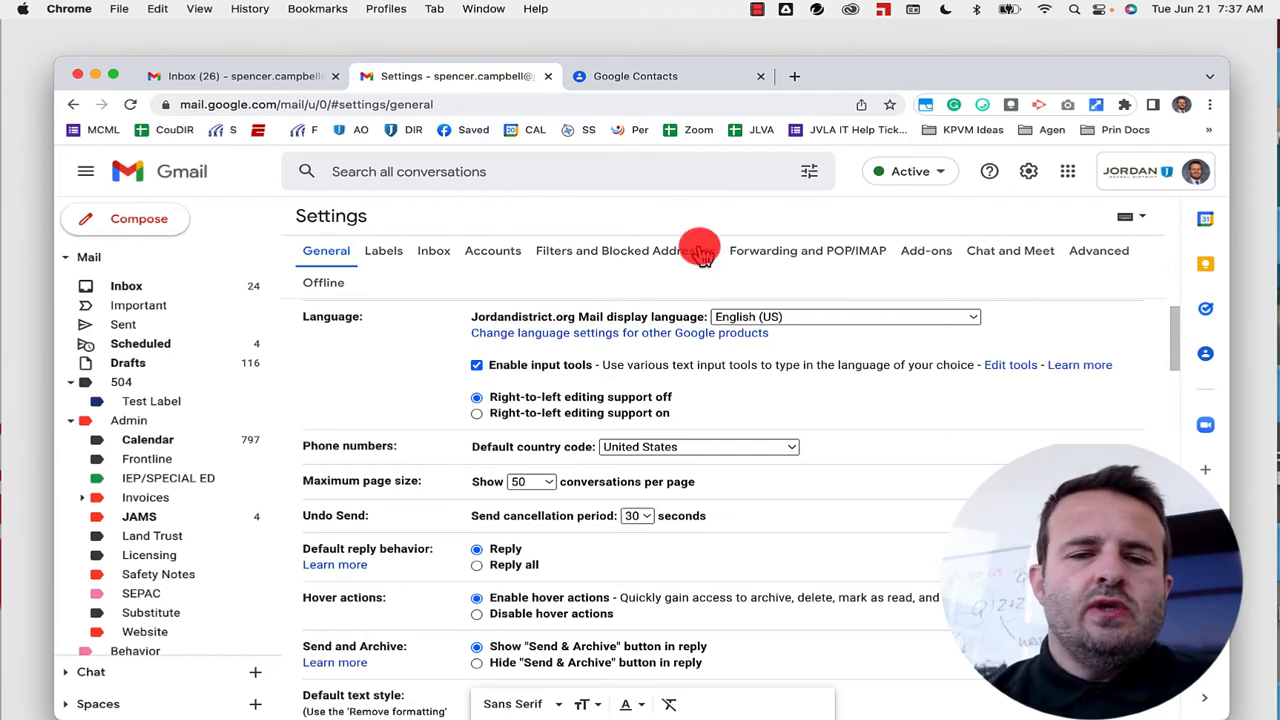
scroll(680, 425, down, 2)
scroll(395, 513, up, 2)
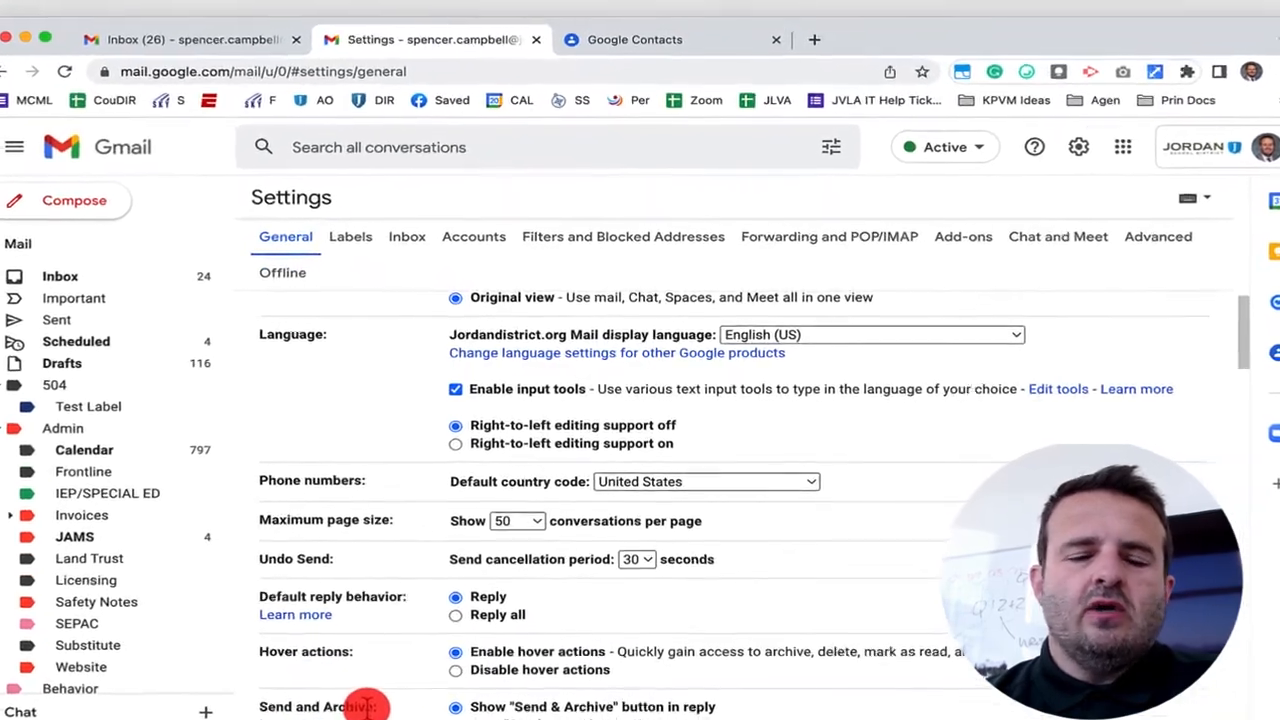
scroll(381, 690, down, 4)
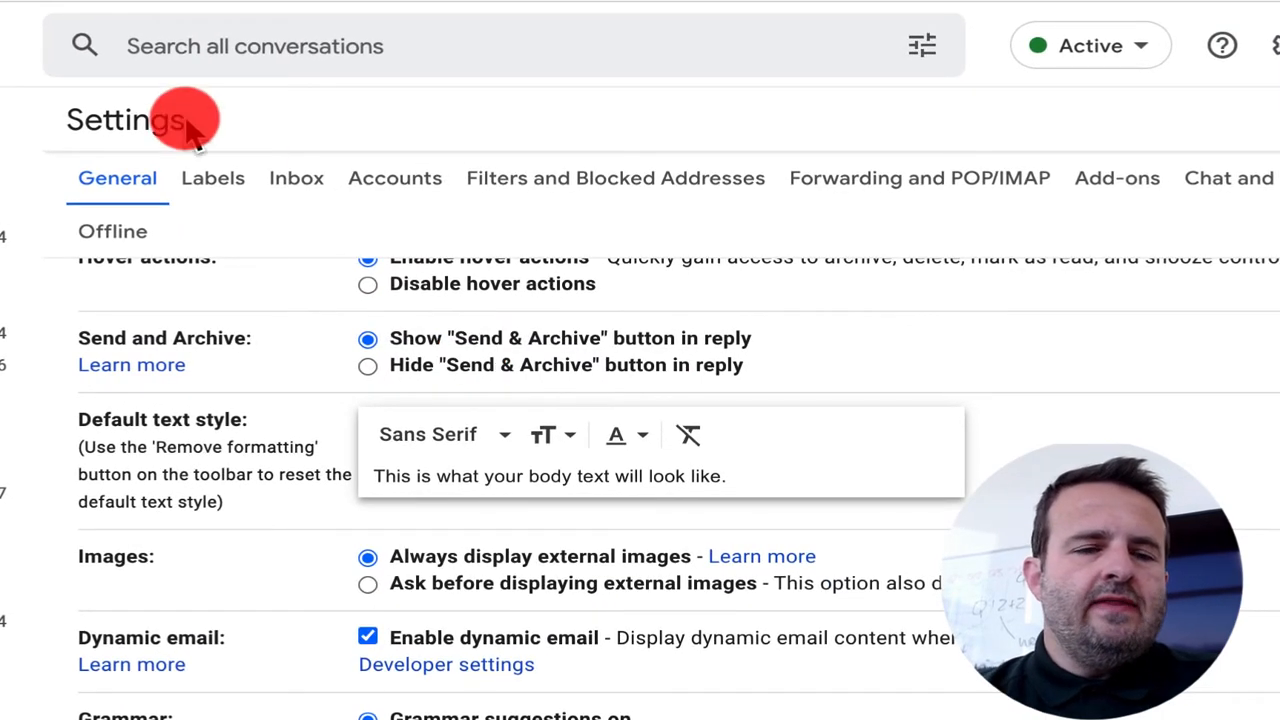
Step: Open the Medium Daily Digest email from the Gmail inbox and start a reply beneath it
click(5, 86)
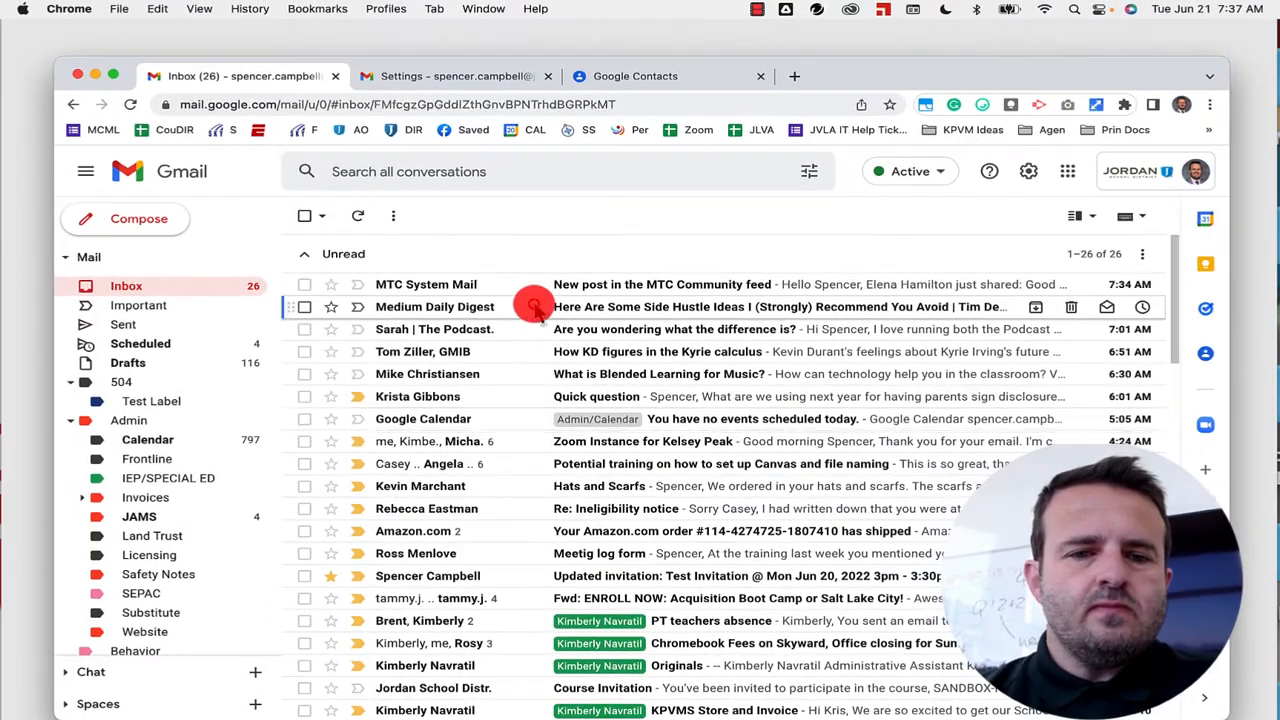
click(465, 282)
scroll(786, 418, down, 5)
scroll(741, 400, down, 15)
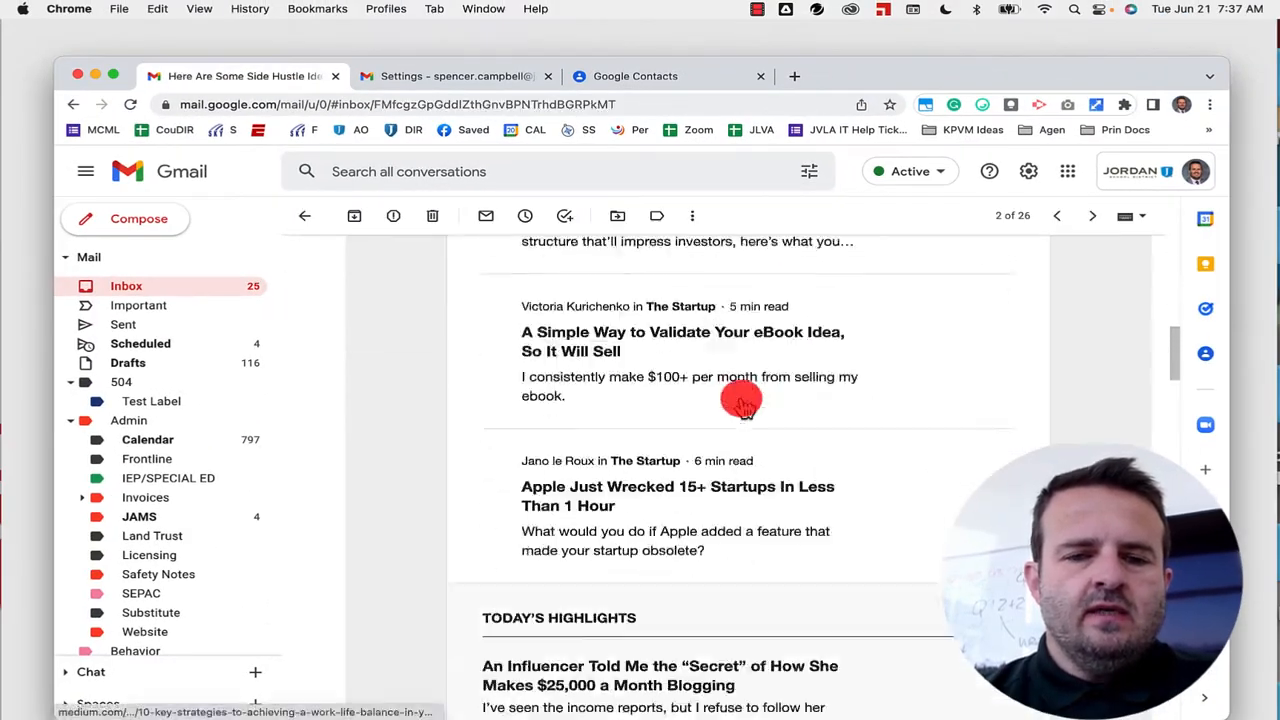
scroll(1040, 358, down, 20)
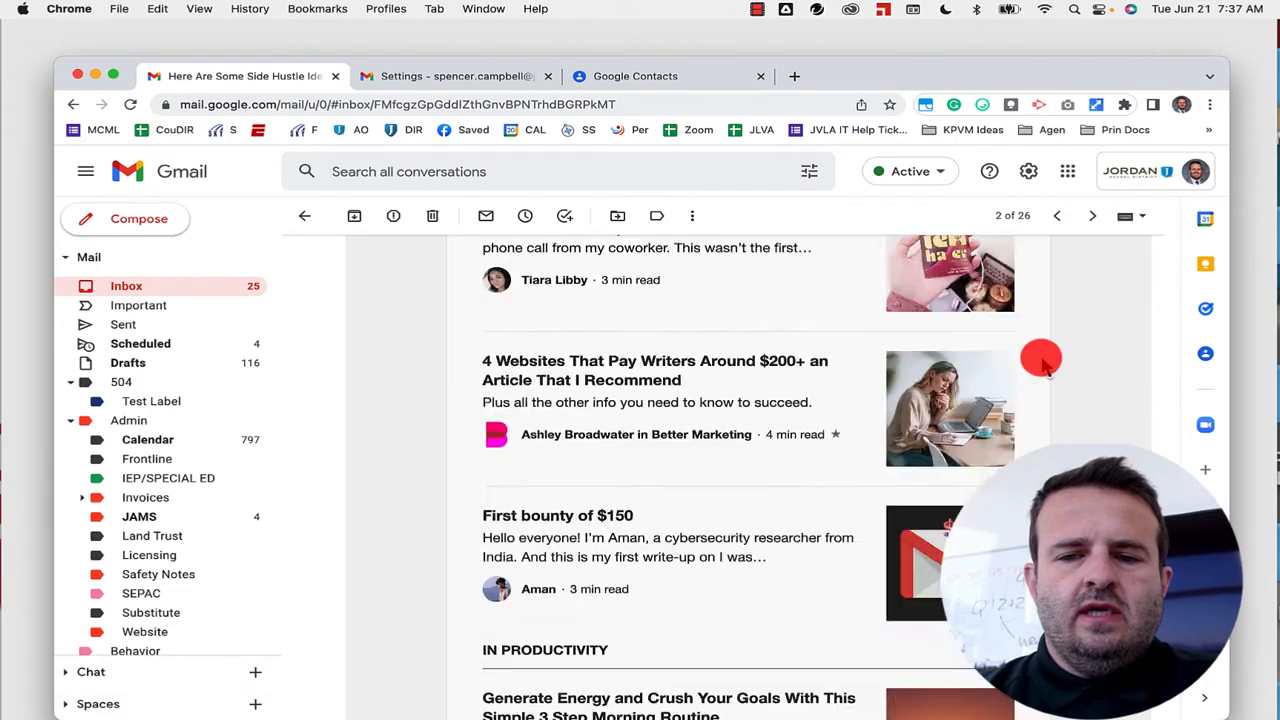
scroll(1040, 358, up, 10)
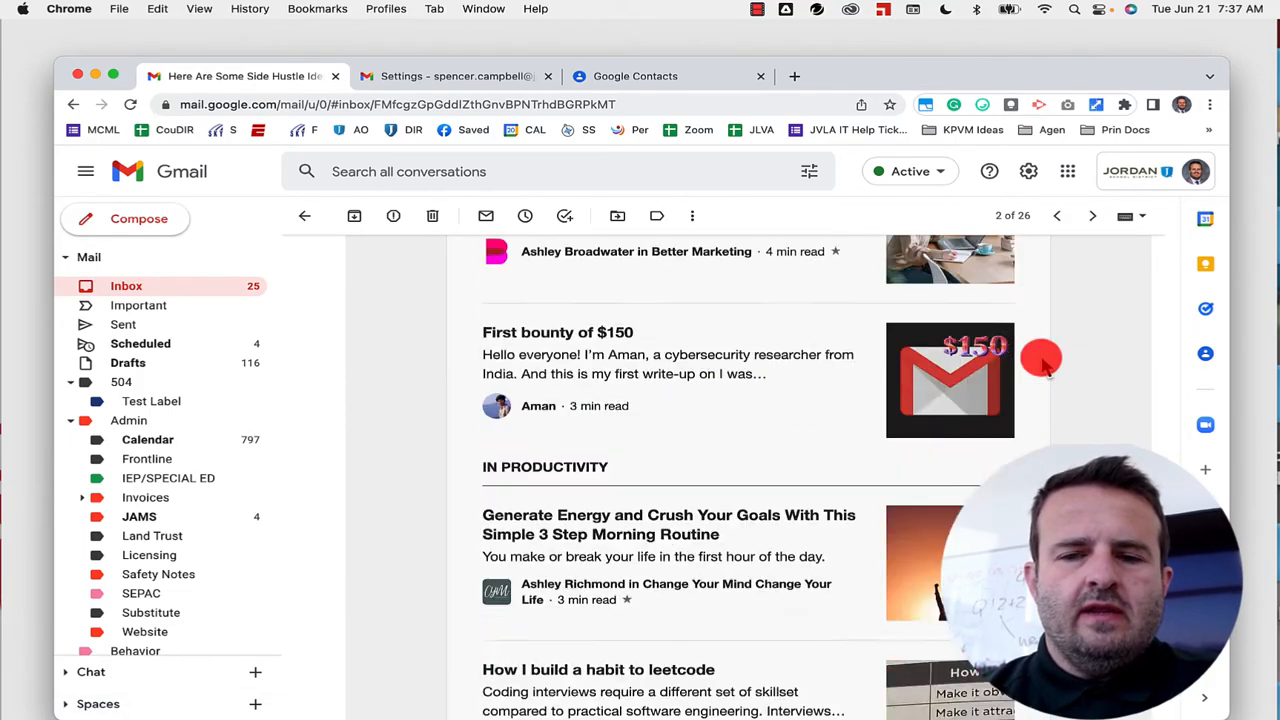
scroll(1040, 358, down, 10)
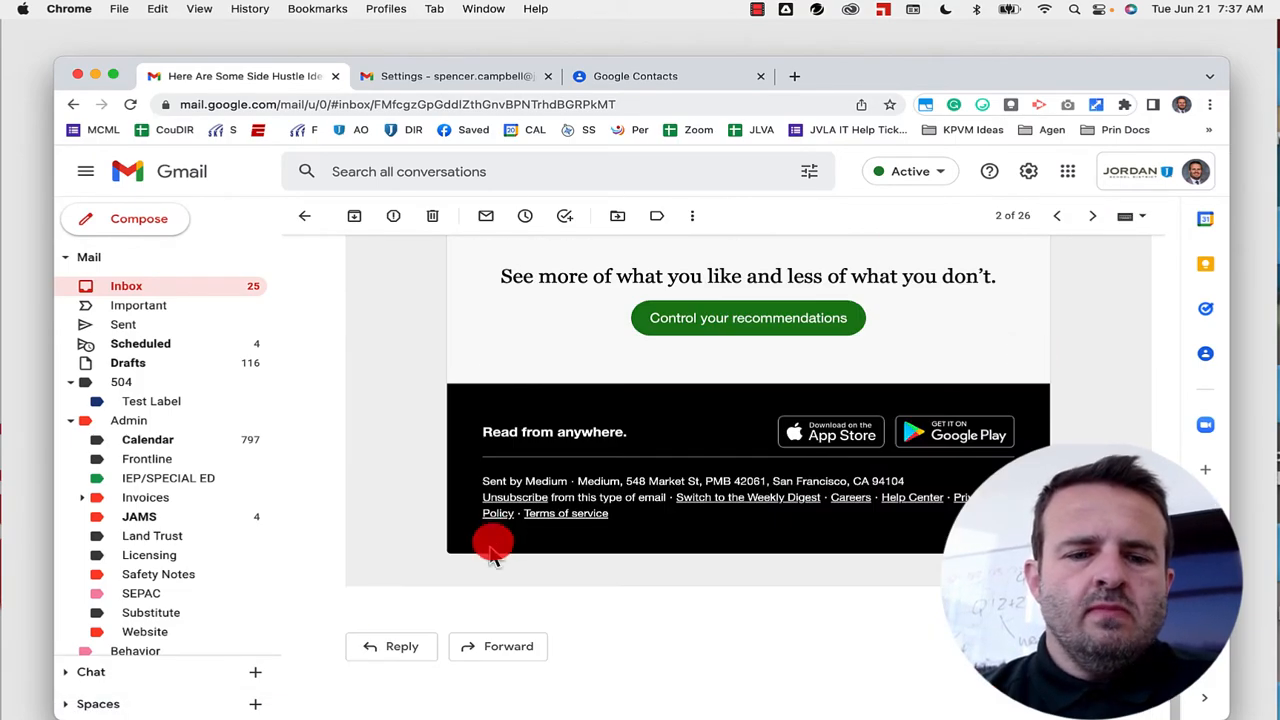
click(366, 651)
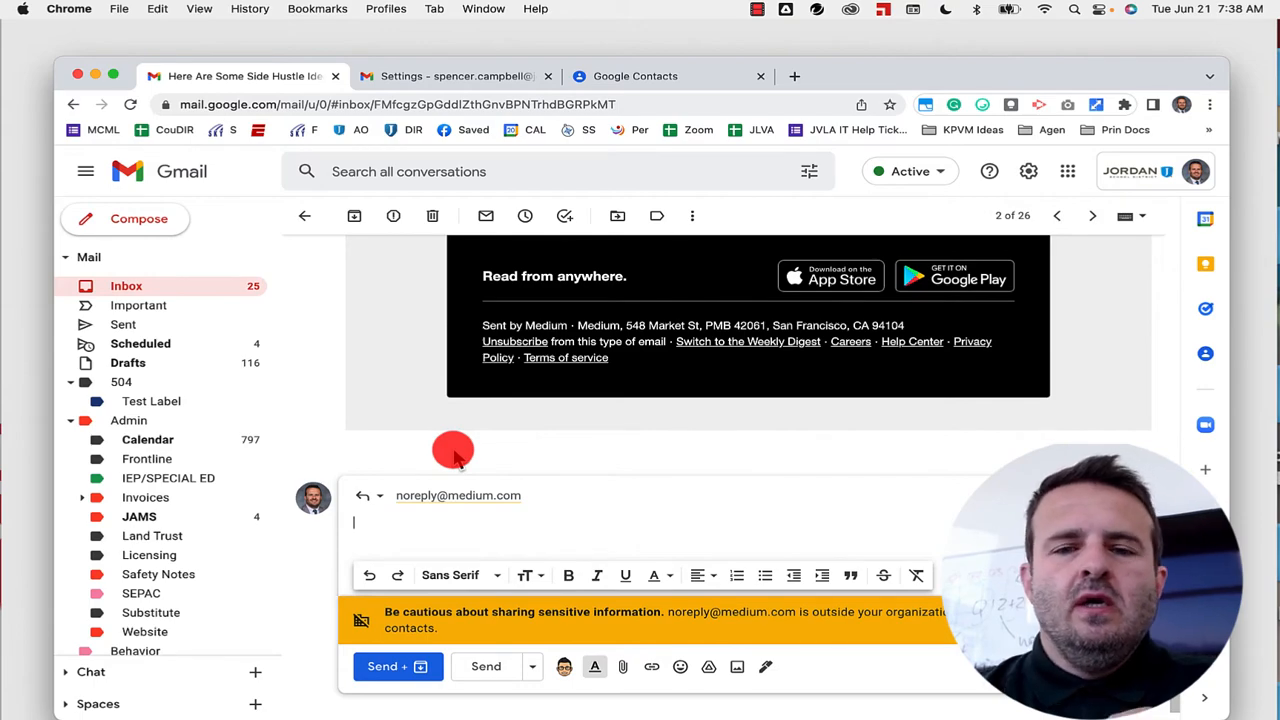
Step: Mute the open Medium Daily Digest conversation and undo the muting
scroll(678, 432, up, 5)
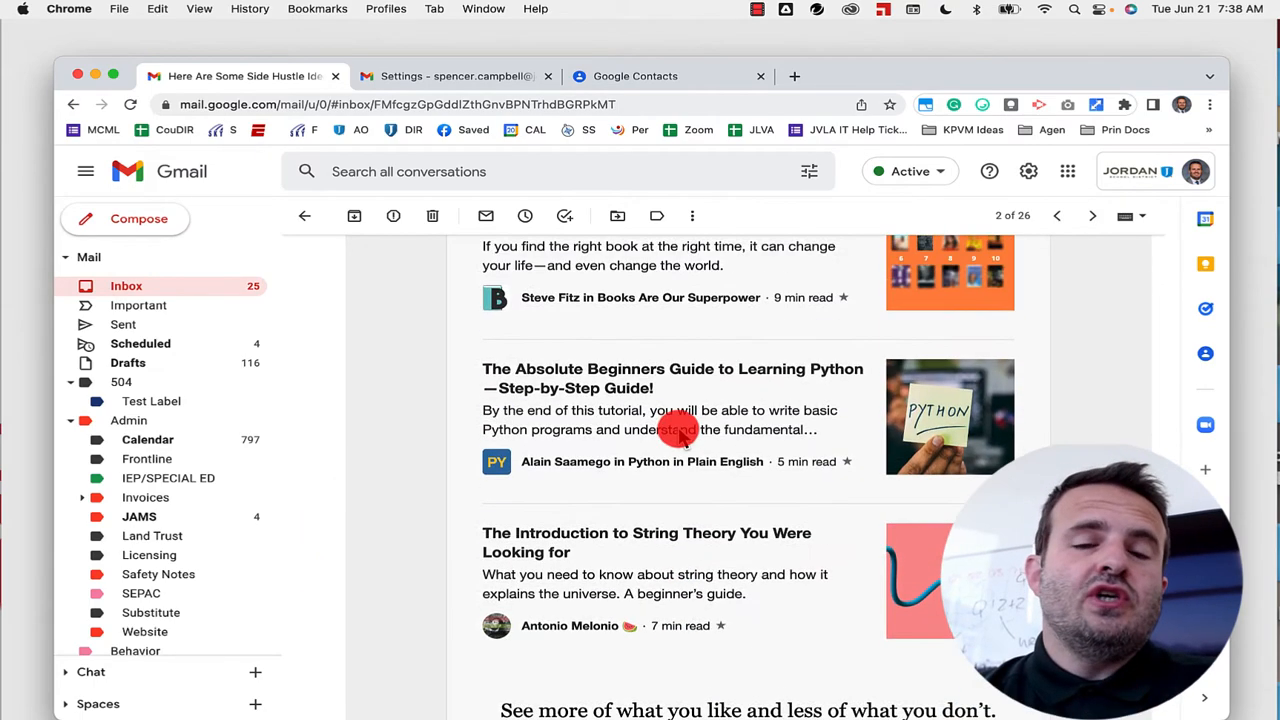
scroll(678, 430, up, 5)
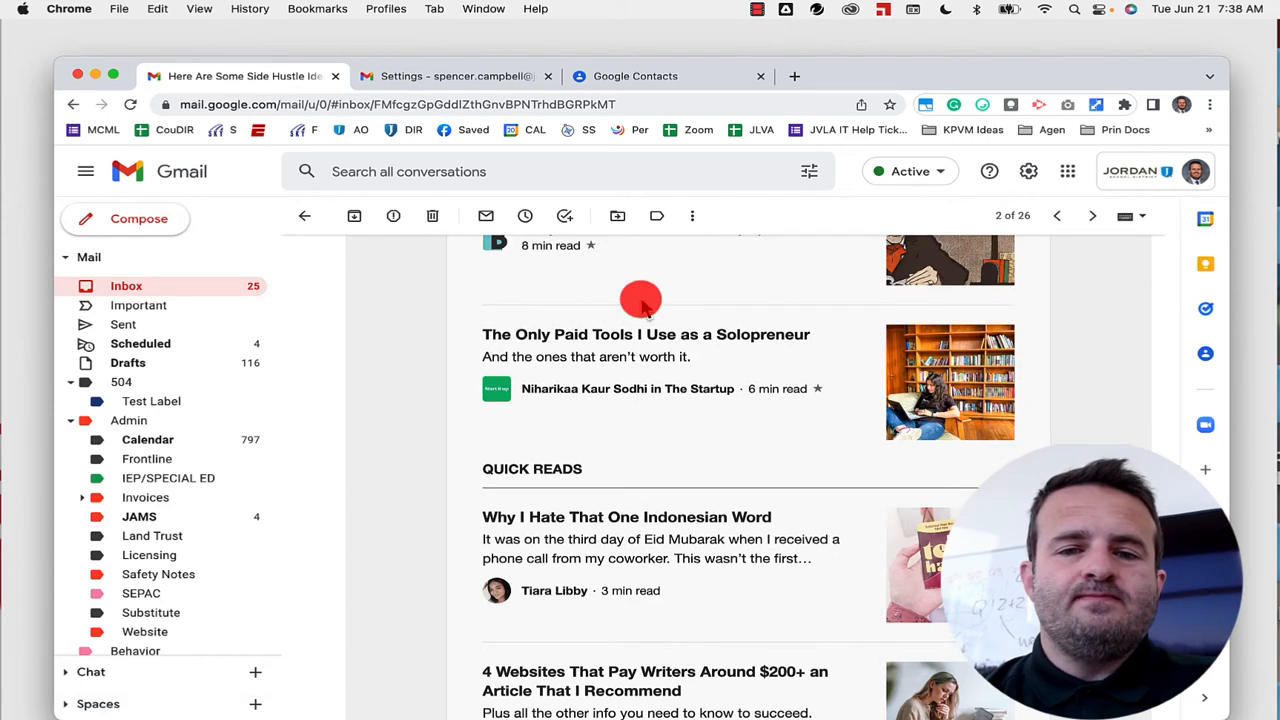
click(692, 218)
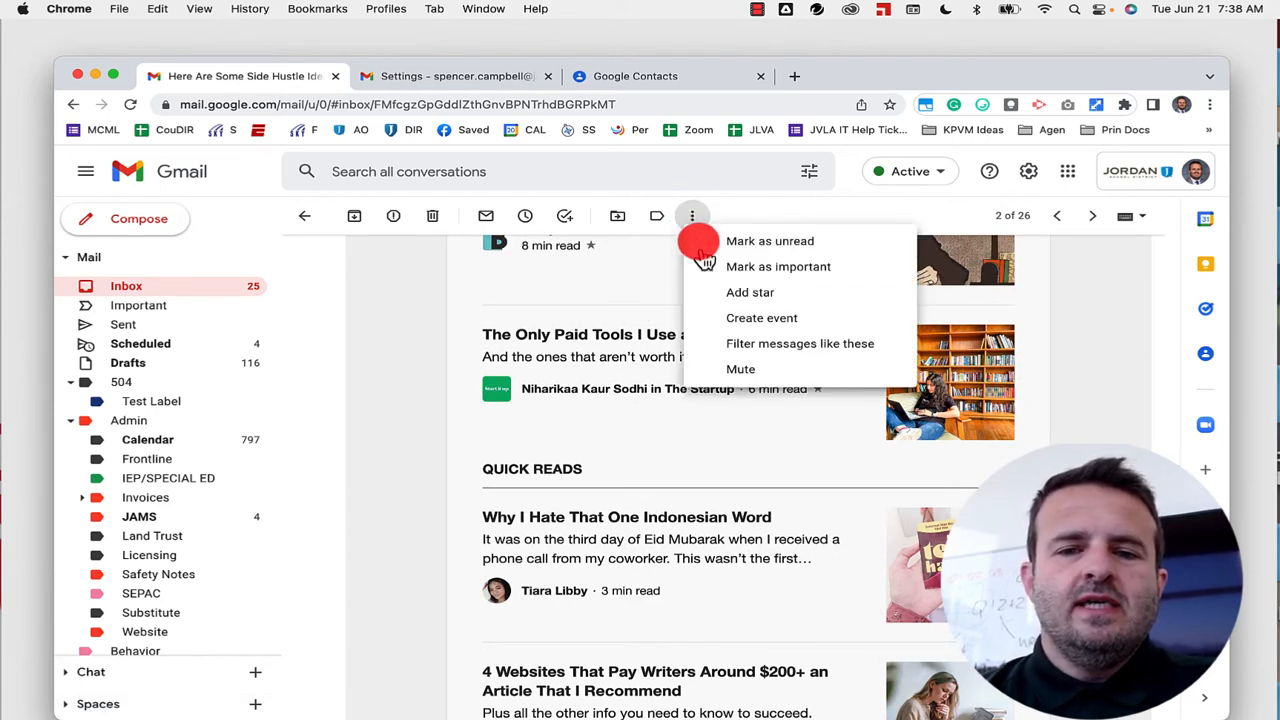
click(748, 370)
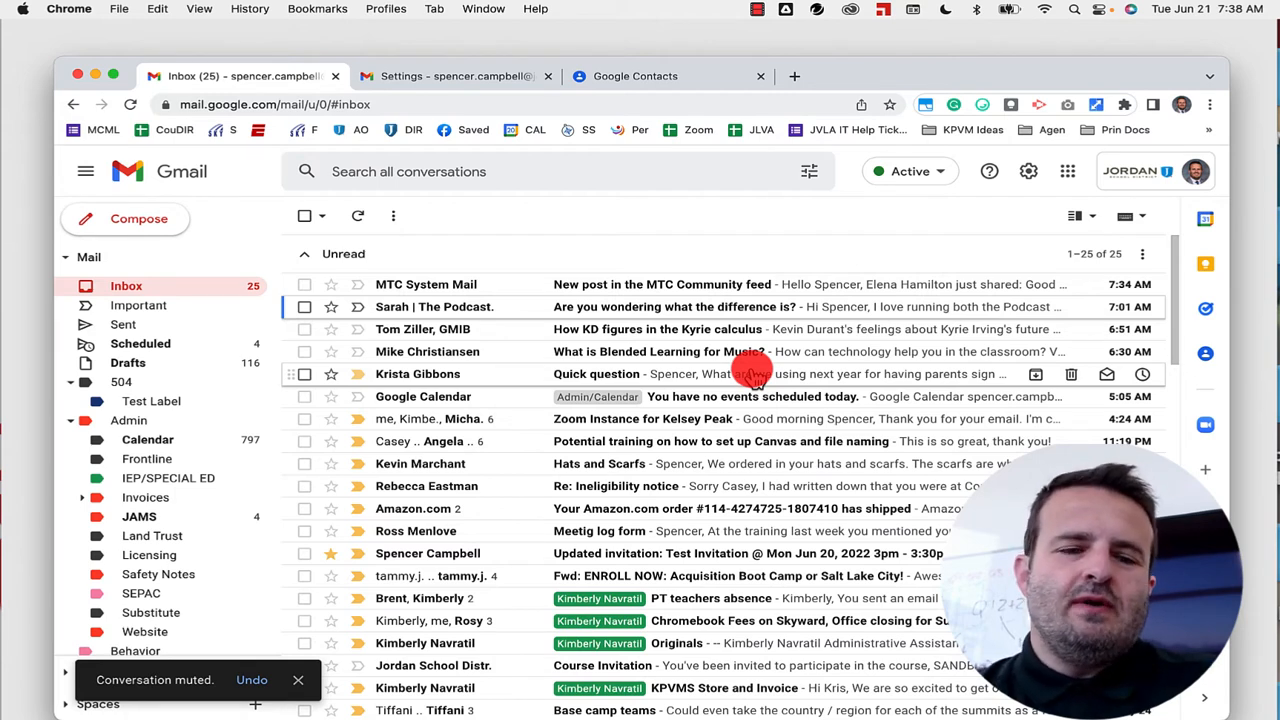
click(249, 680)
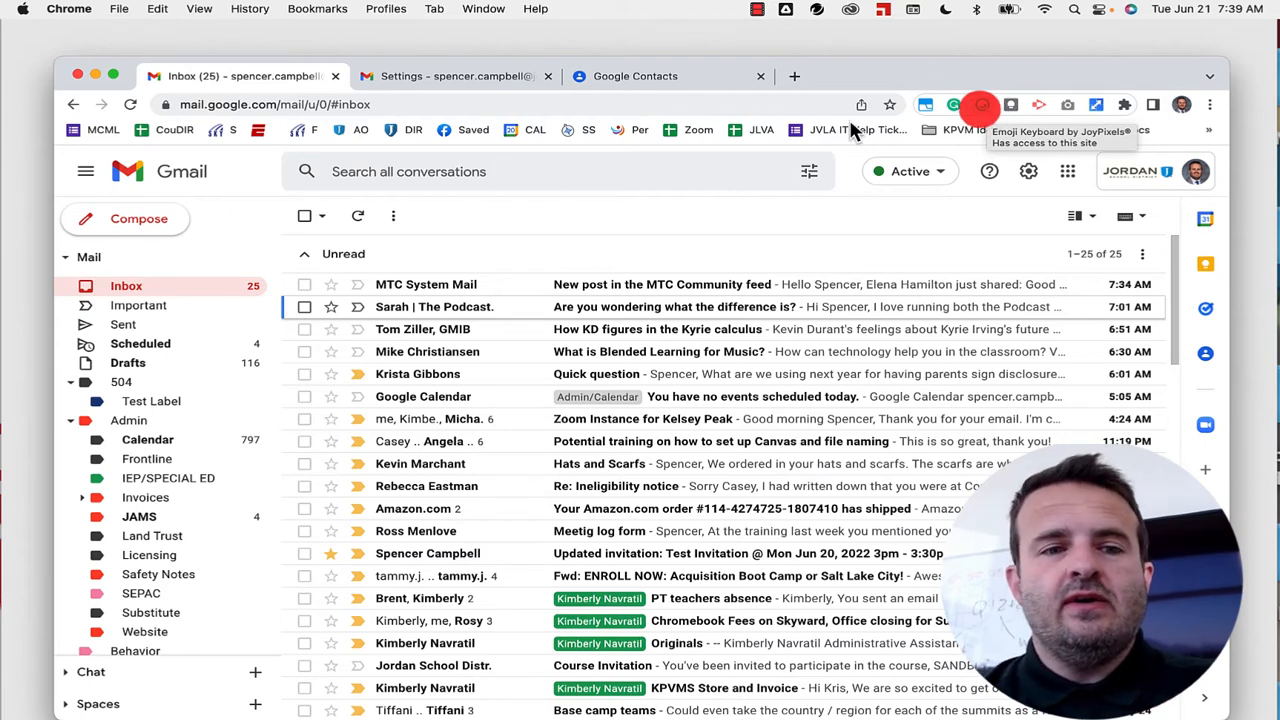
Step: Start a new email and browse the built-in emoji picker's categories from smileys through to travel and places
click(165, 224)
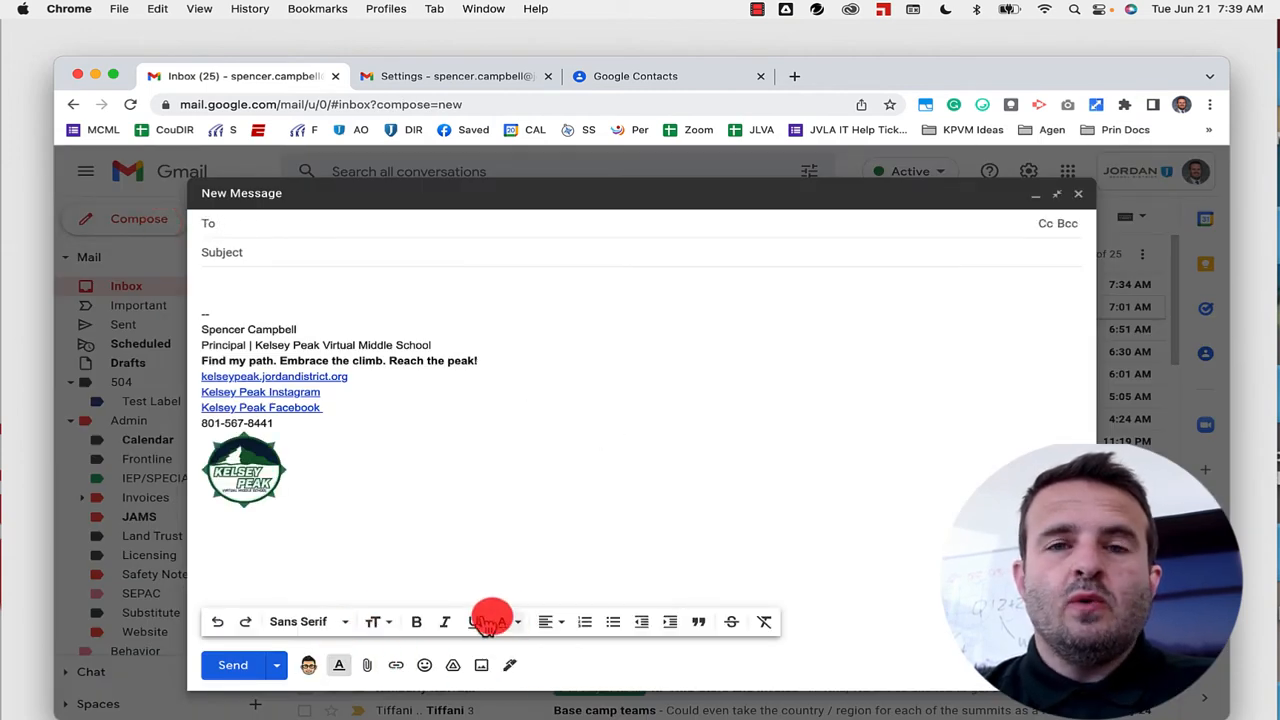
click(424, 665)
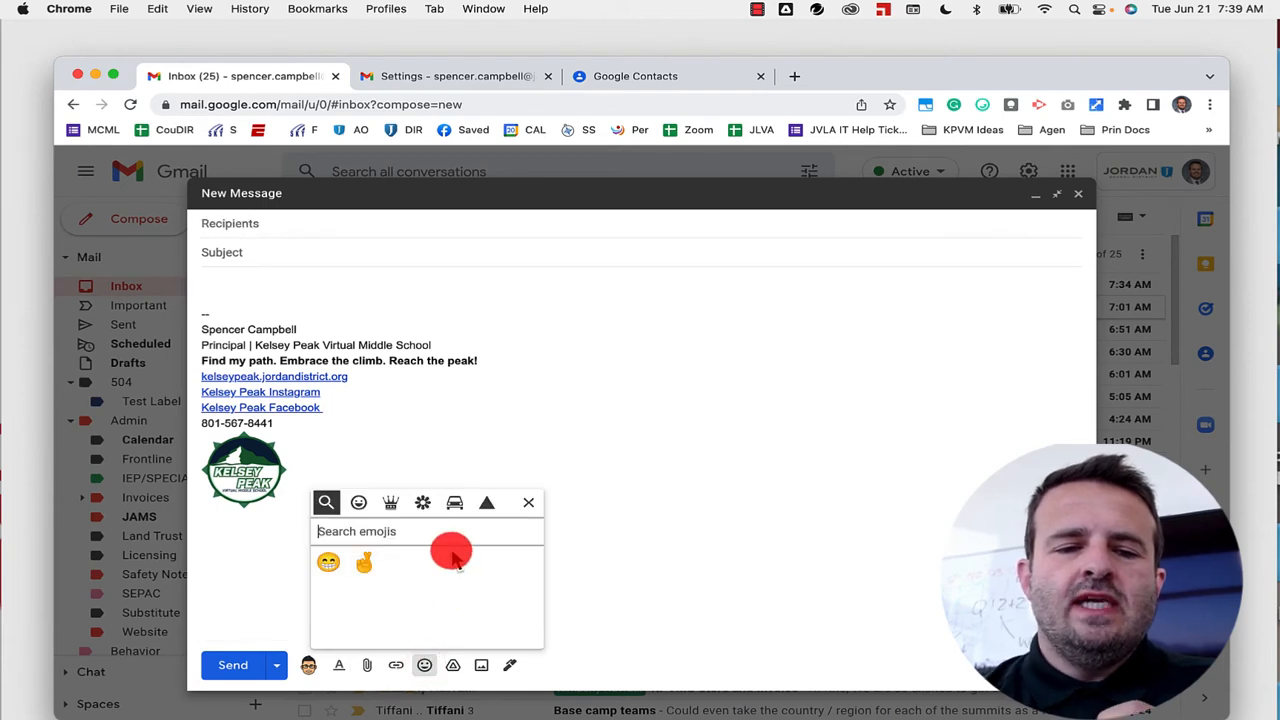
click(358, 502)
click(391, 502)
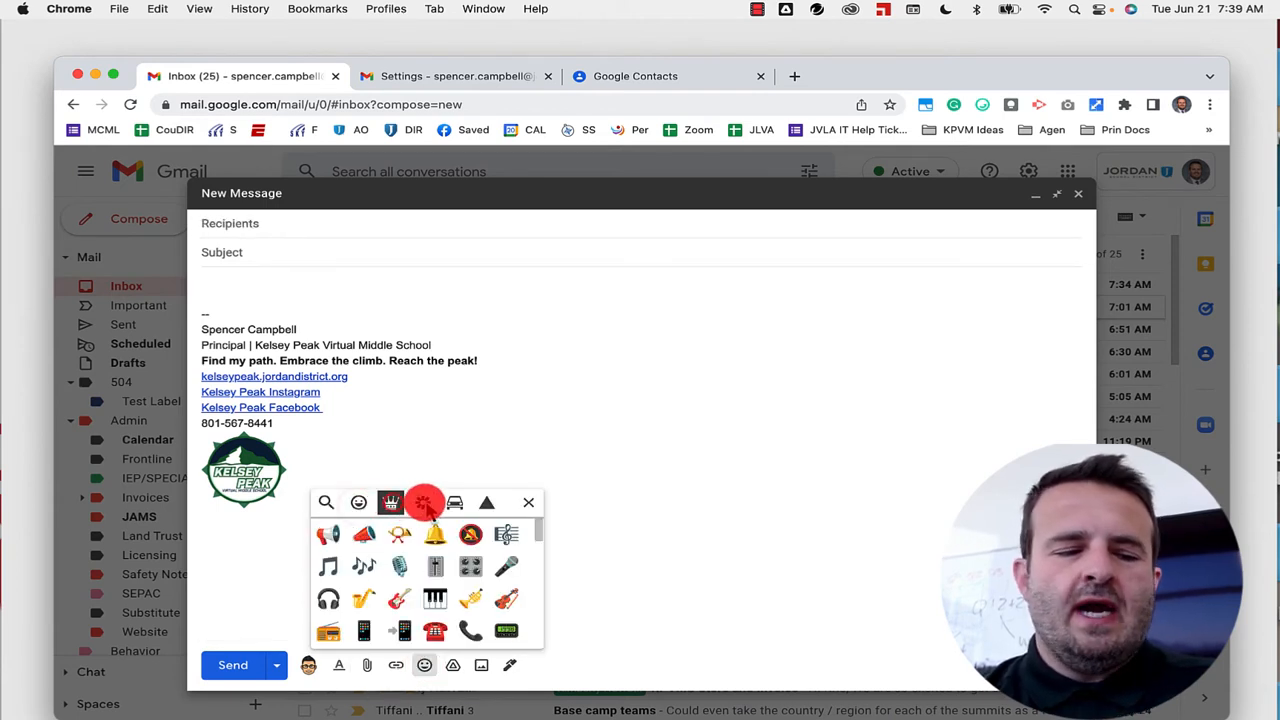
click(423, 502)
click(456, 503)
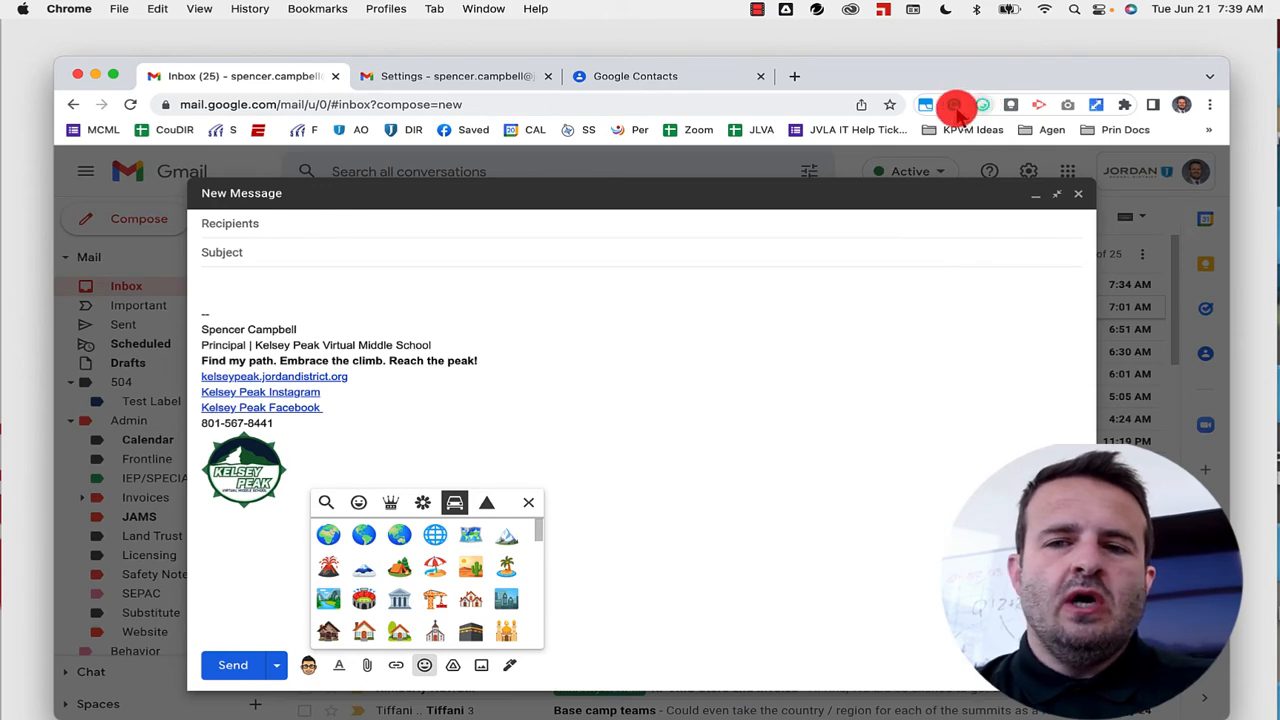
Step: Search the JoyPixels emoji keyboard for "UNICO" and paste the copied unicorn emoji into the email's subject
click(984, 108)
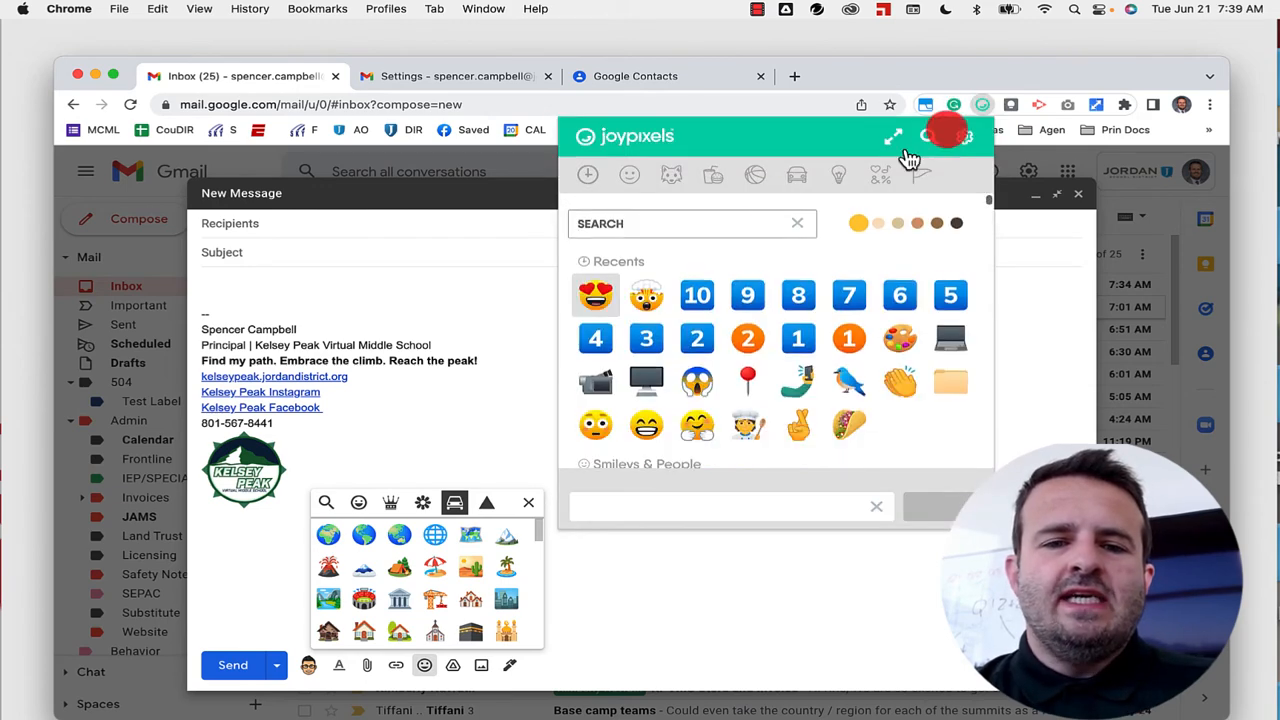
click(707, 229)
text(UNICO)
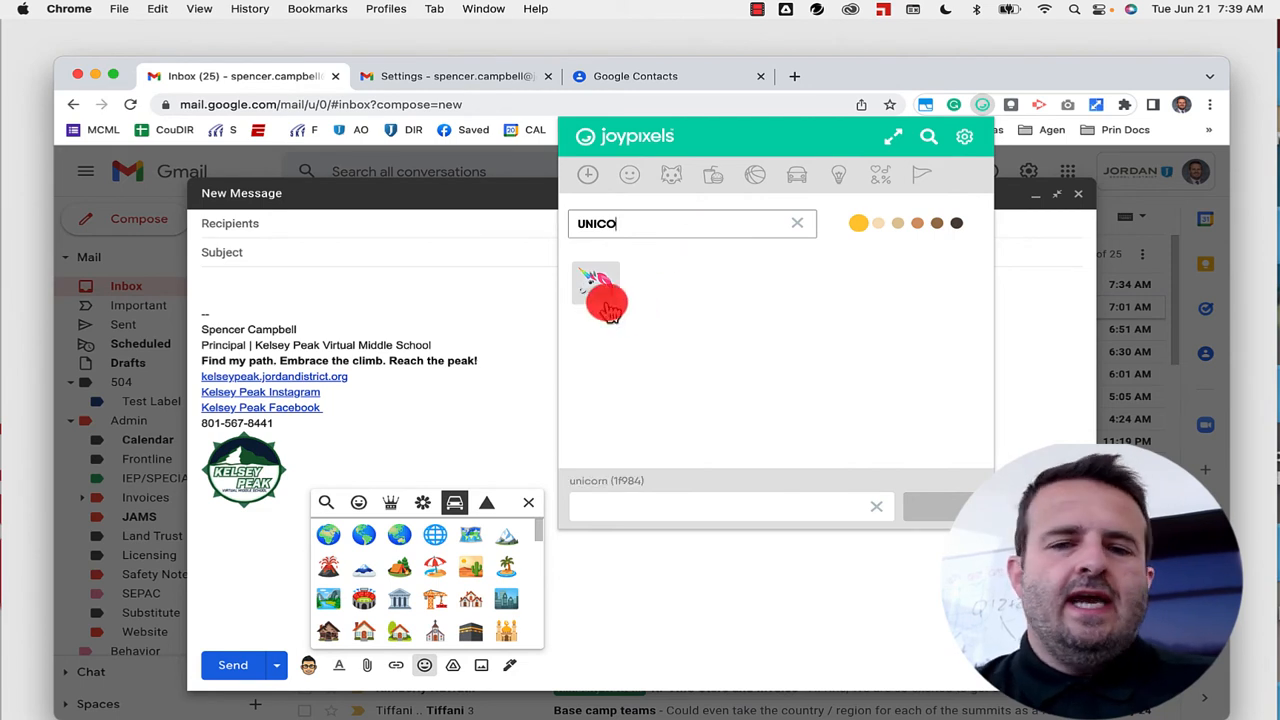
click(608, 308)
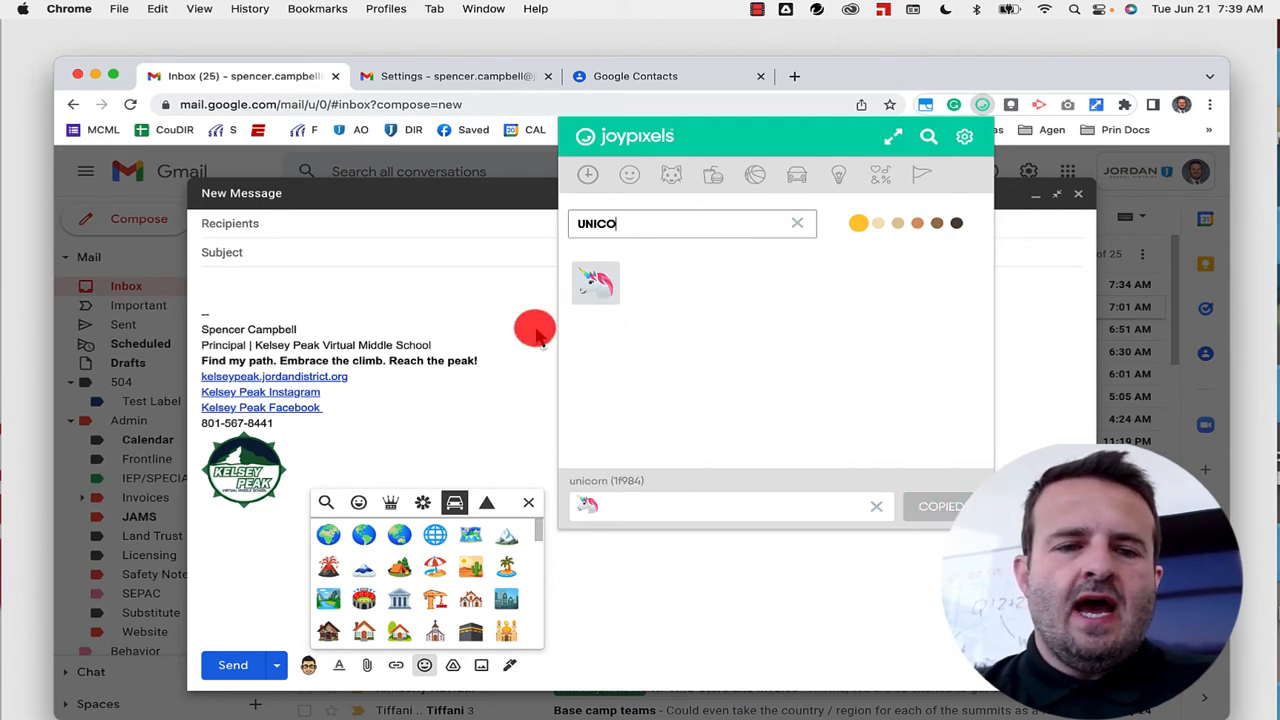
click(443, 420)
click(349, 277)
click(350, 245)
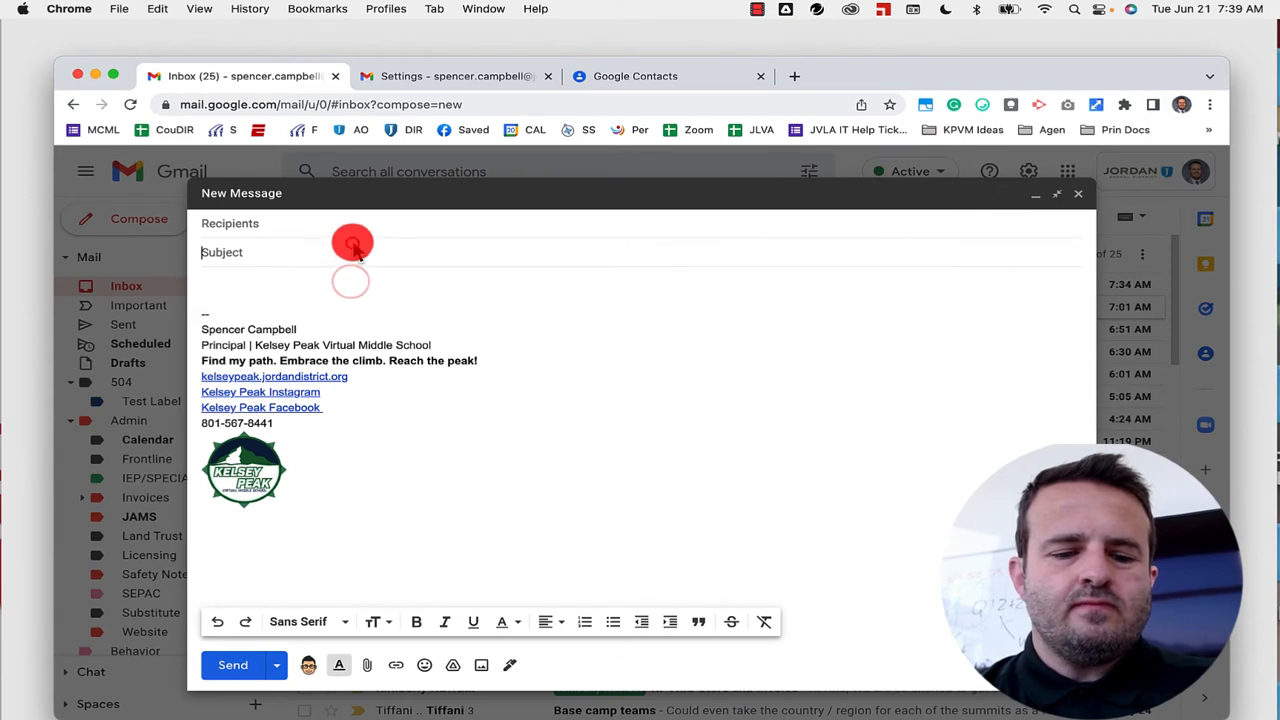
key(super+v)
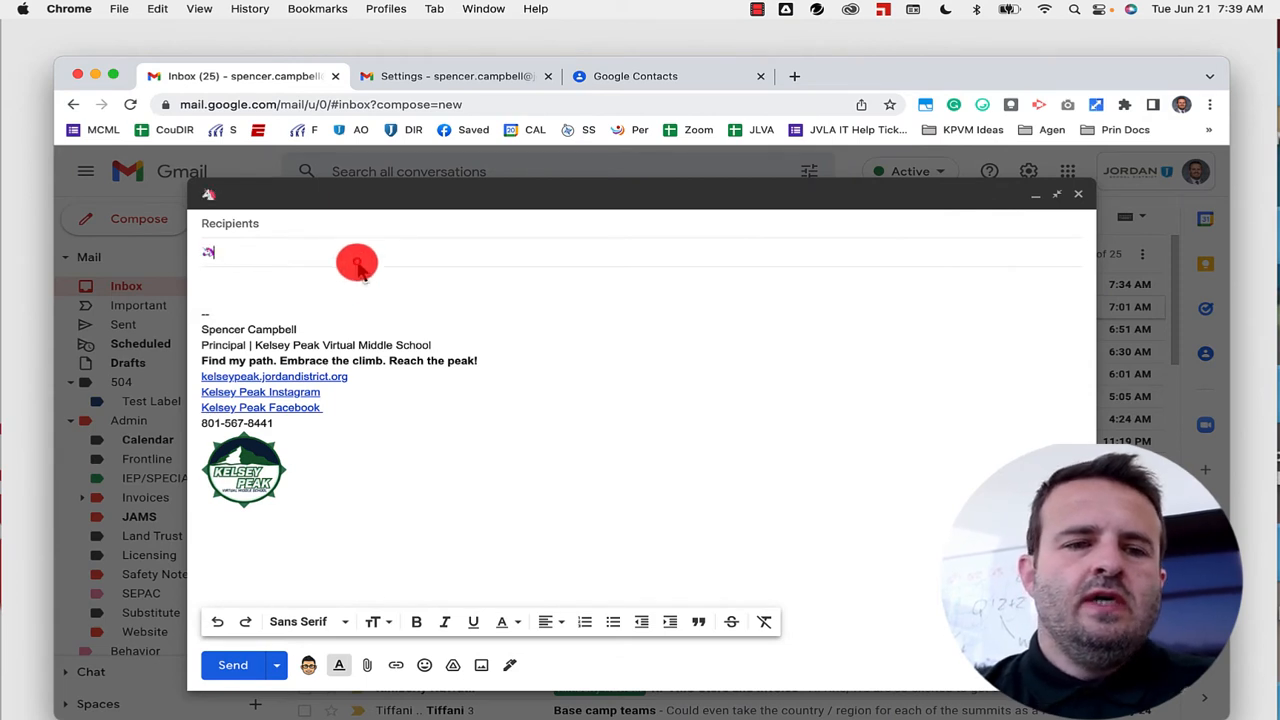
Step: Insert the beach umbrella emoji into the email body above the signature and close the message
click(365, 296)
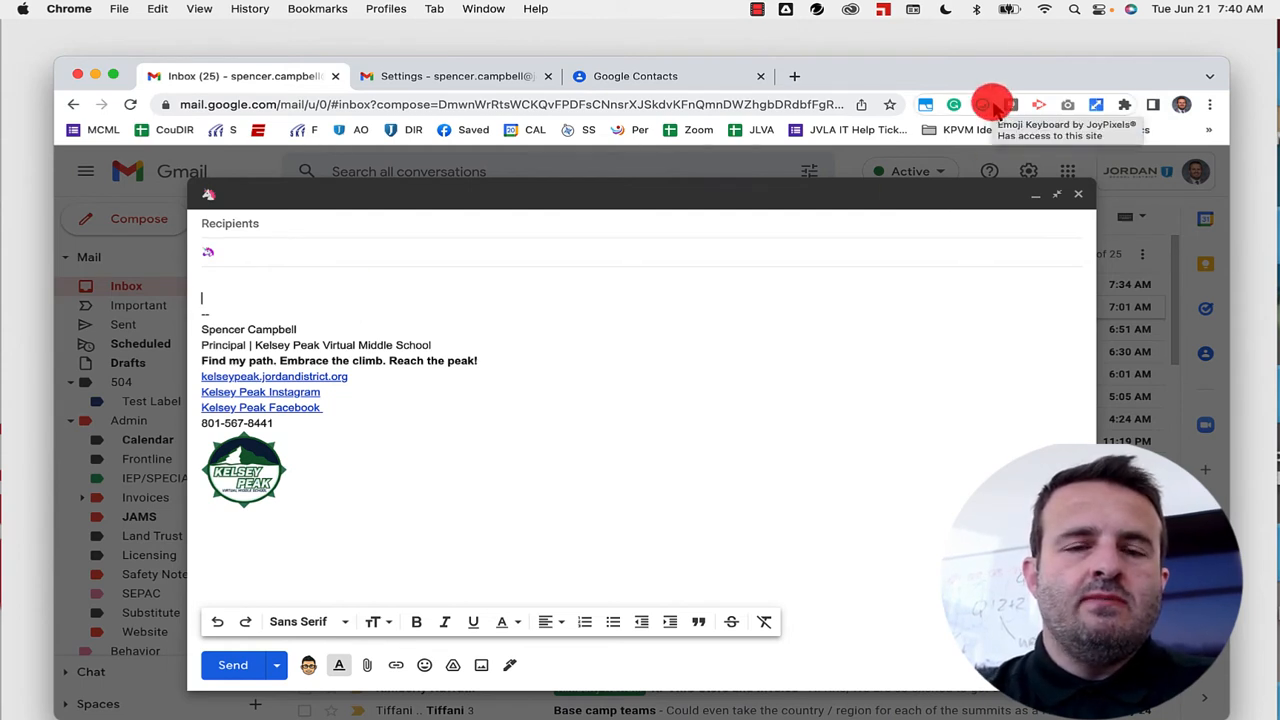
click(425, 665)
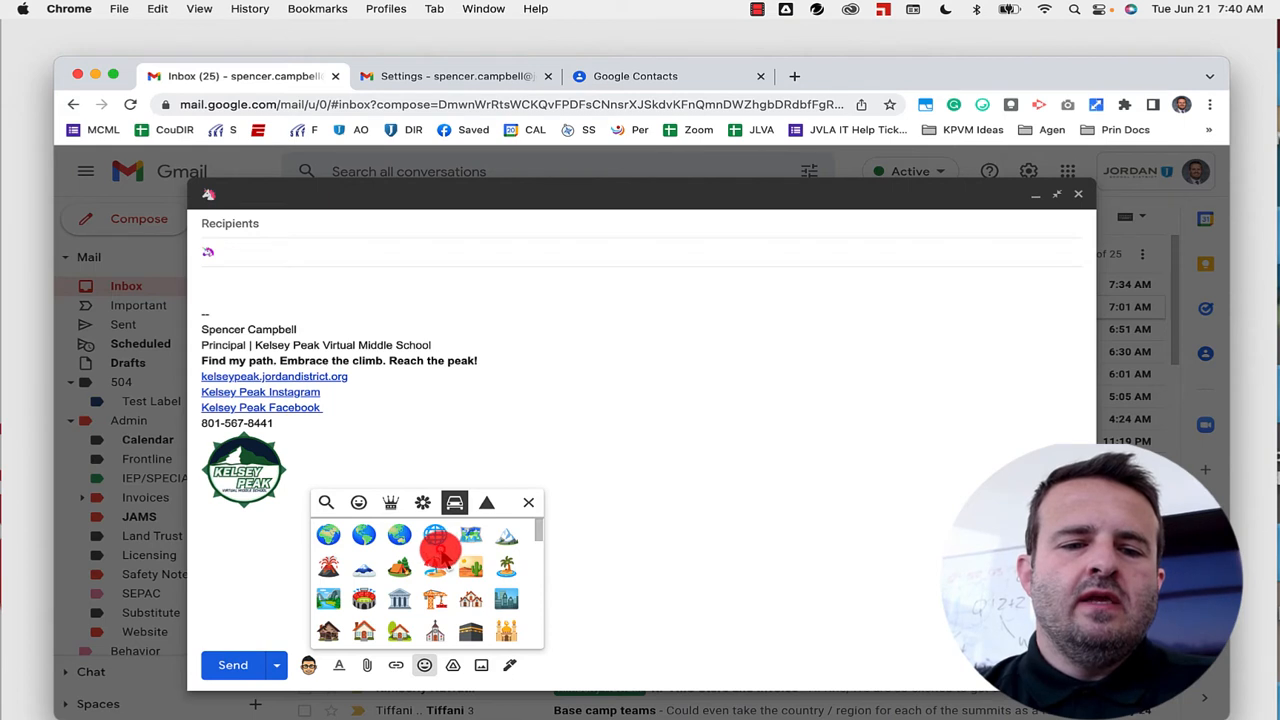
click(435, 565)
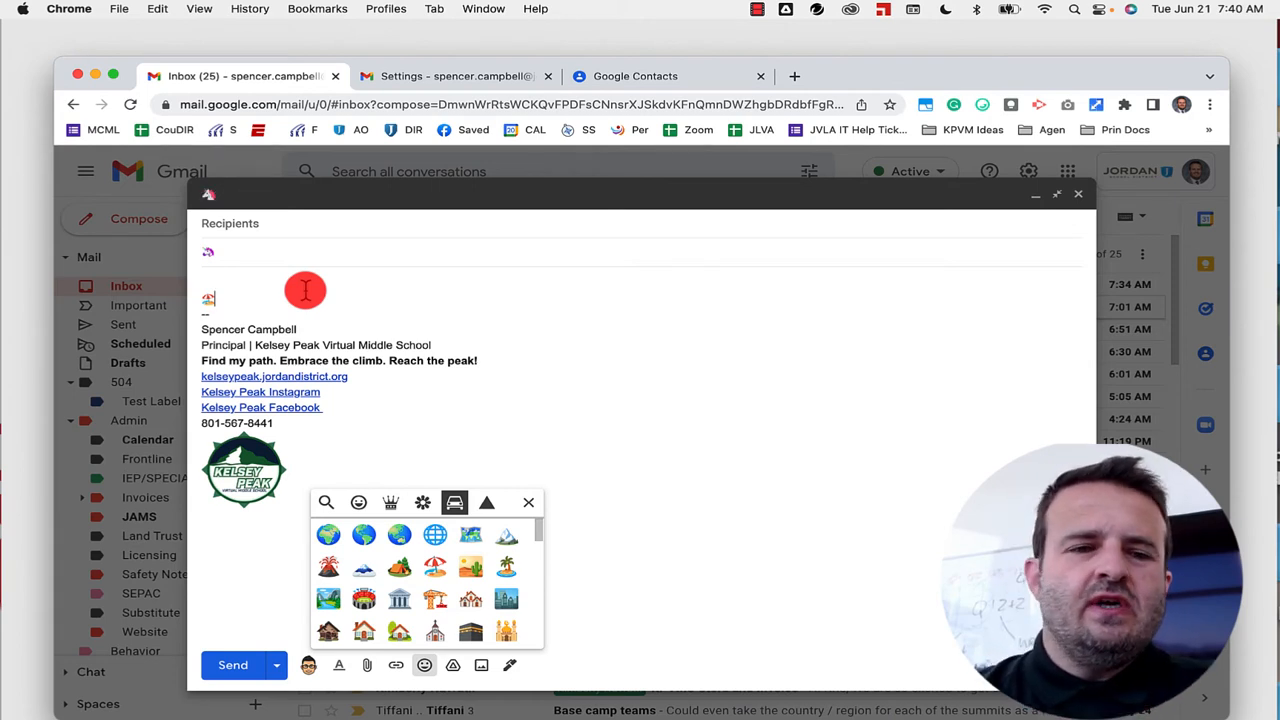
click(1080, 197)
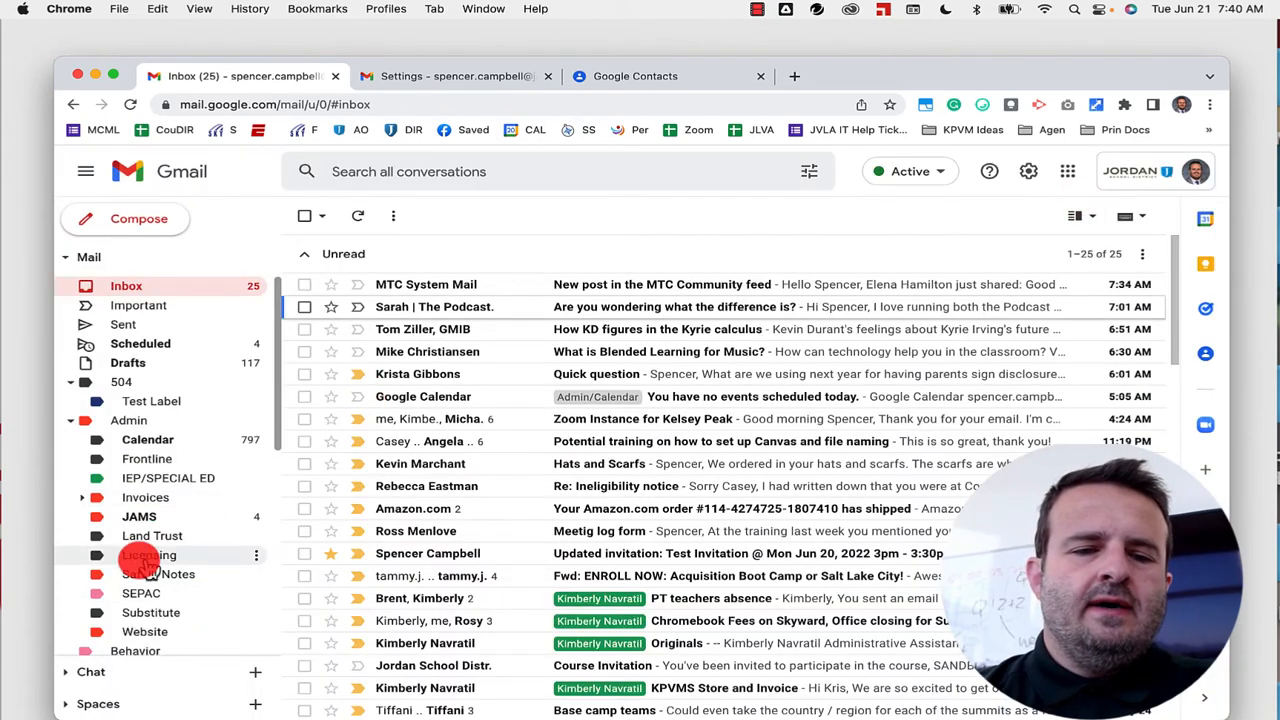
Step: Collapse the Unread and Everything else inbox sections and look through the list of mail labels
scroll(140, 480, down, 3)
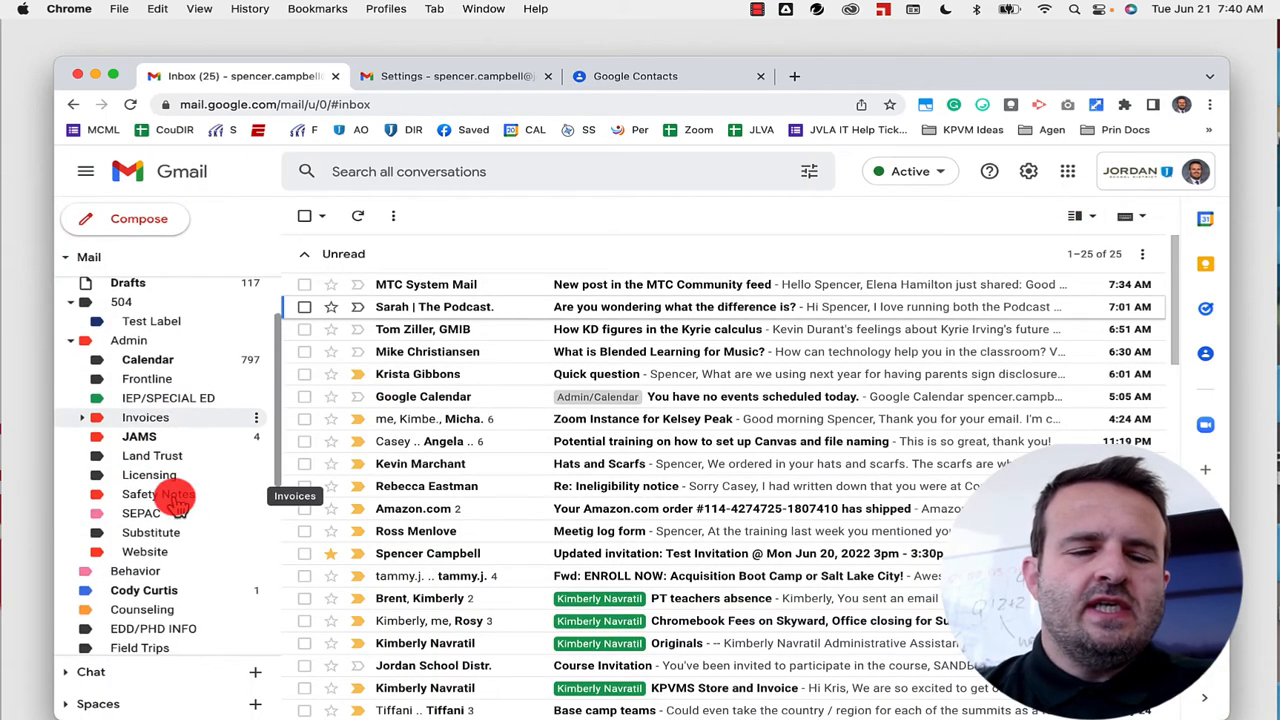
click(304, 254)
click(304, 292)
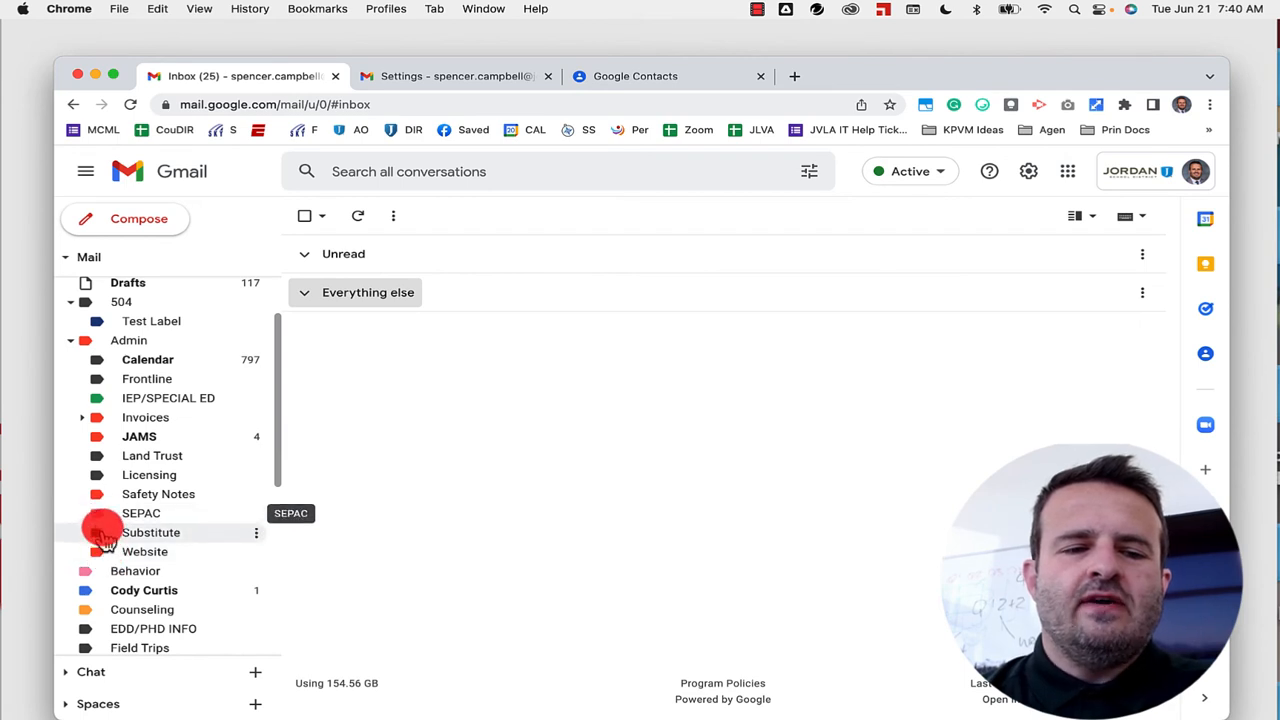
scroll(112, 513, down, 6)
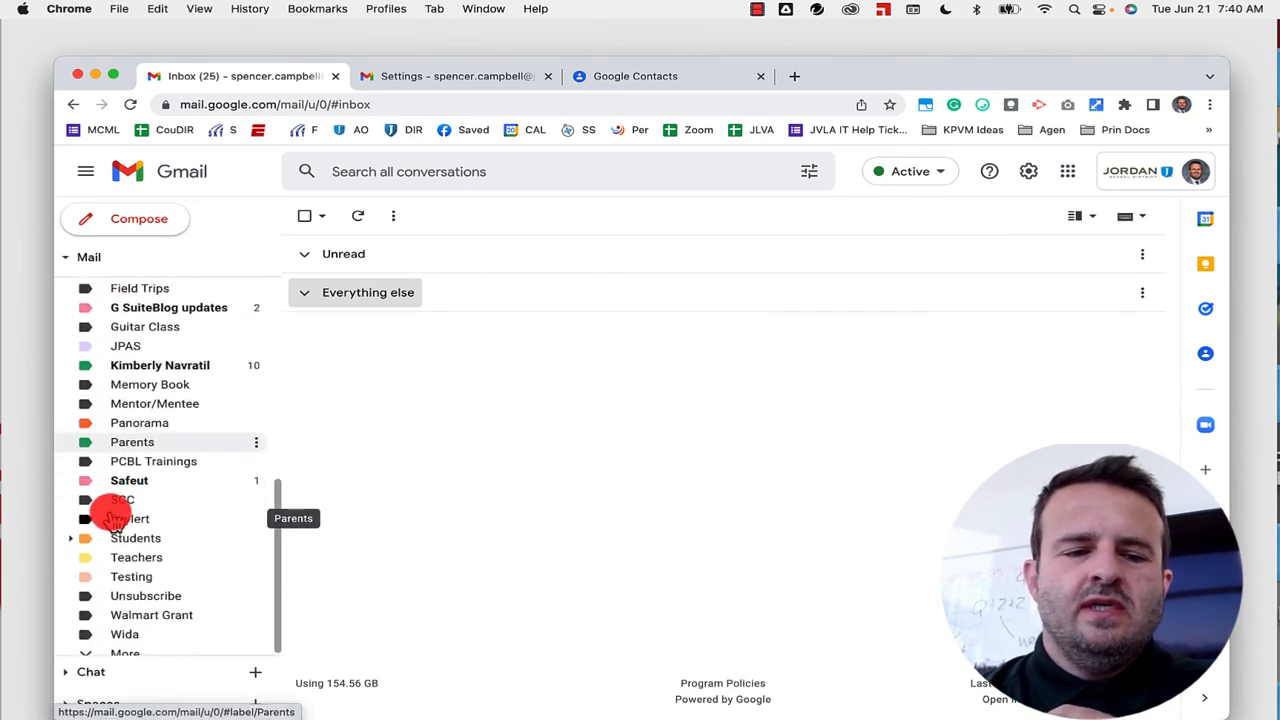
scroll(112, 513, up, 7)
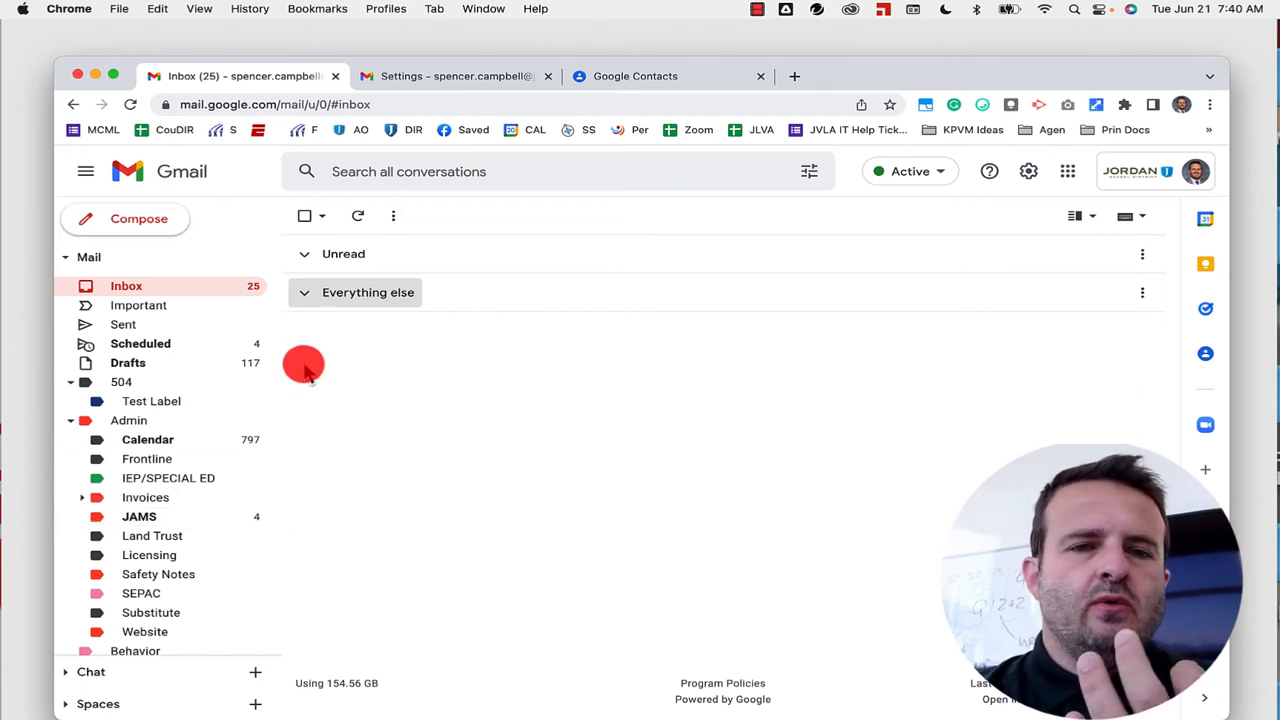
Step: Open the label settings and look through the show, hide and show if unread options for each label
click(458, 78)
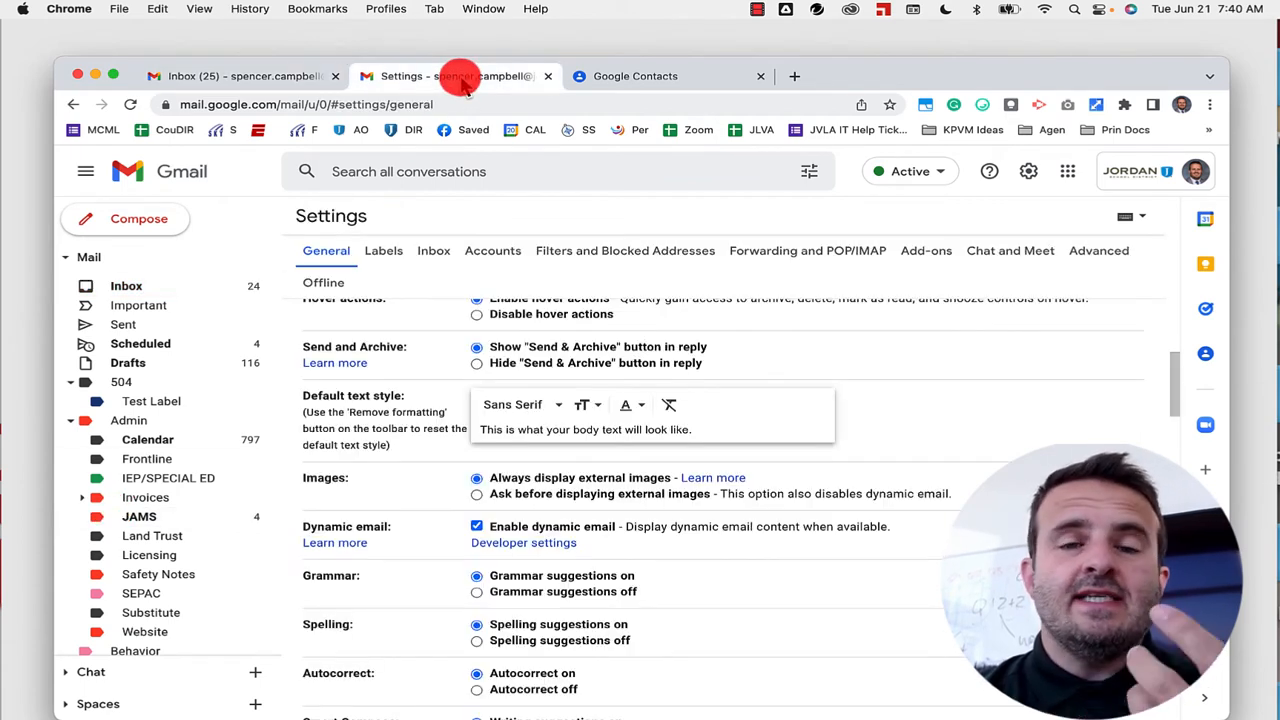
scroll(440, 300, up, 3)
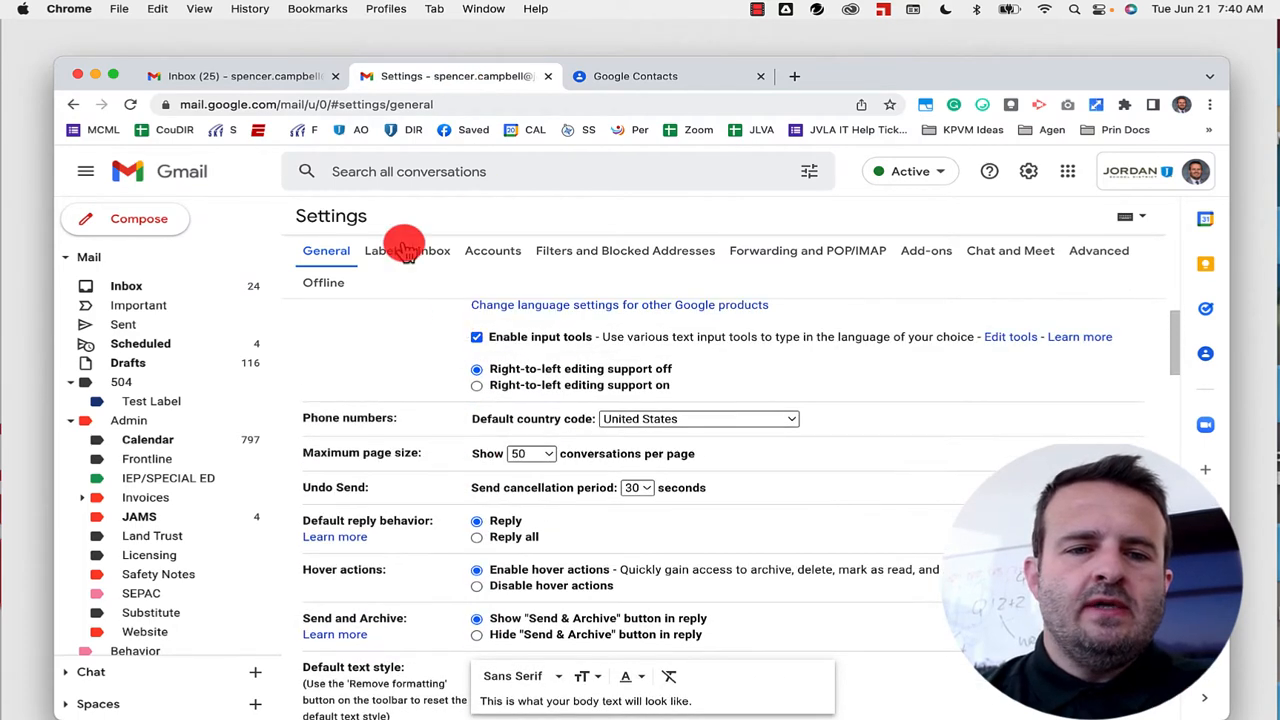
click(400, 251)
scroll(835, 385, down, 1)
scroll(835, 385, down, 15)
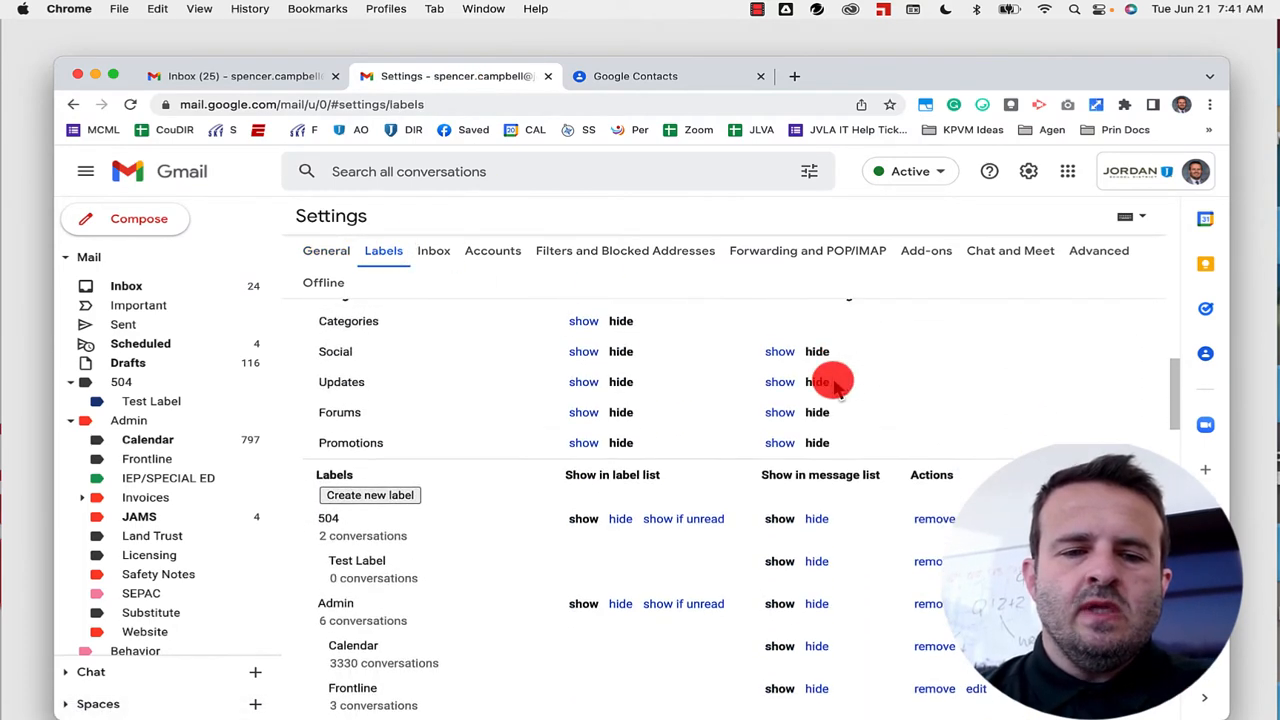
scroll(835, 385, down, 5)
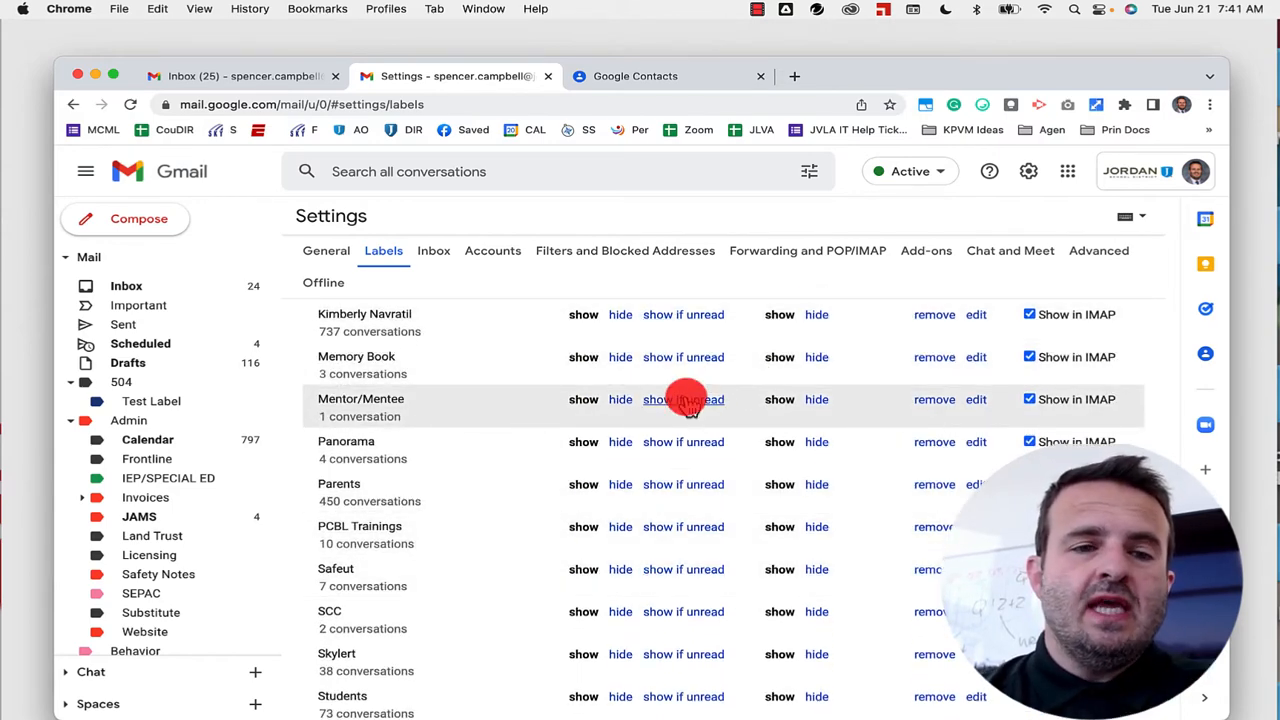
scroll(170, 465, down, 5)
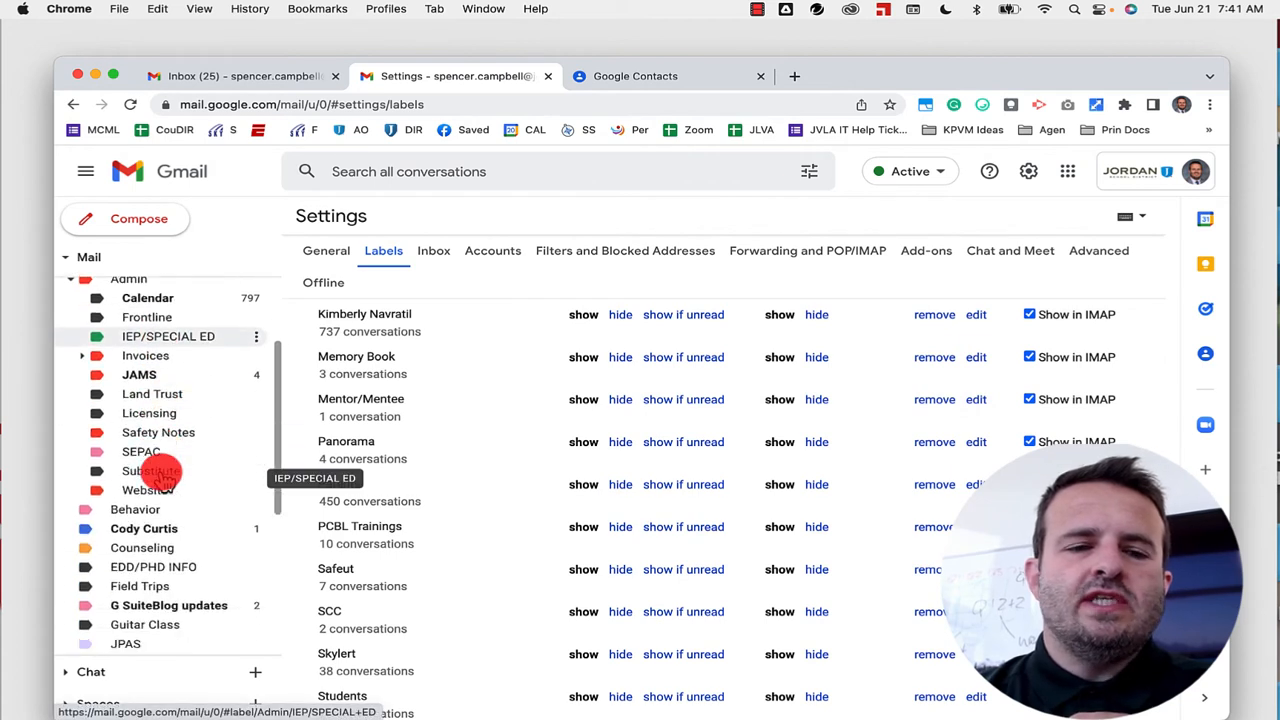
Step: Try custom colours for the IEP/SPECIAL ED label: red with black text, black with red text, and green with dark green text
click(256, 337)
click(355, 364)
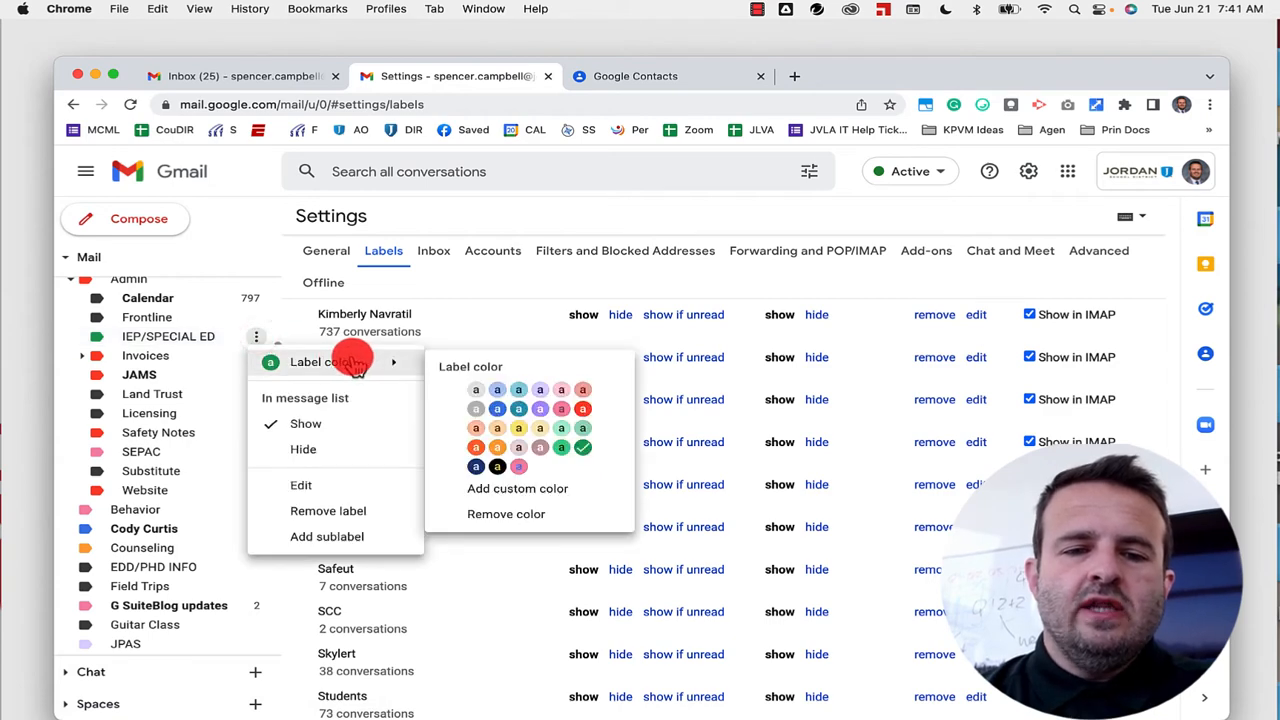
click(538, 496)
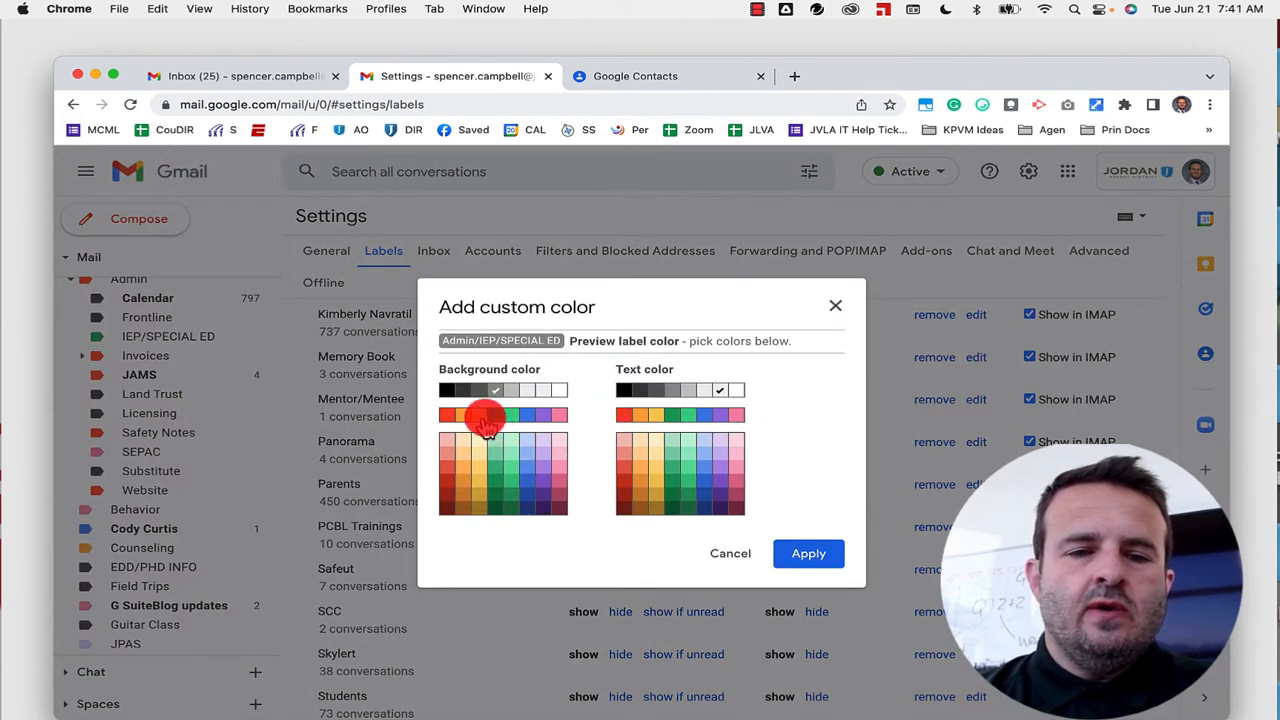
click(451, 418)
click(624, 390)
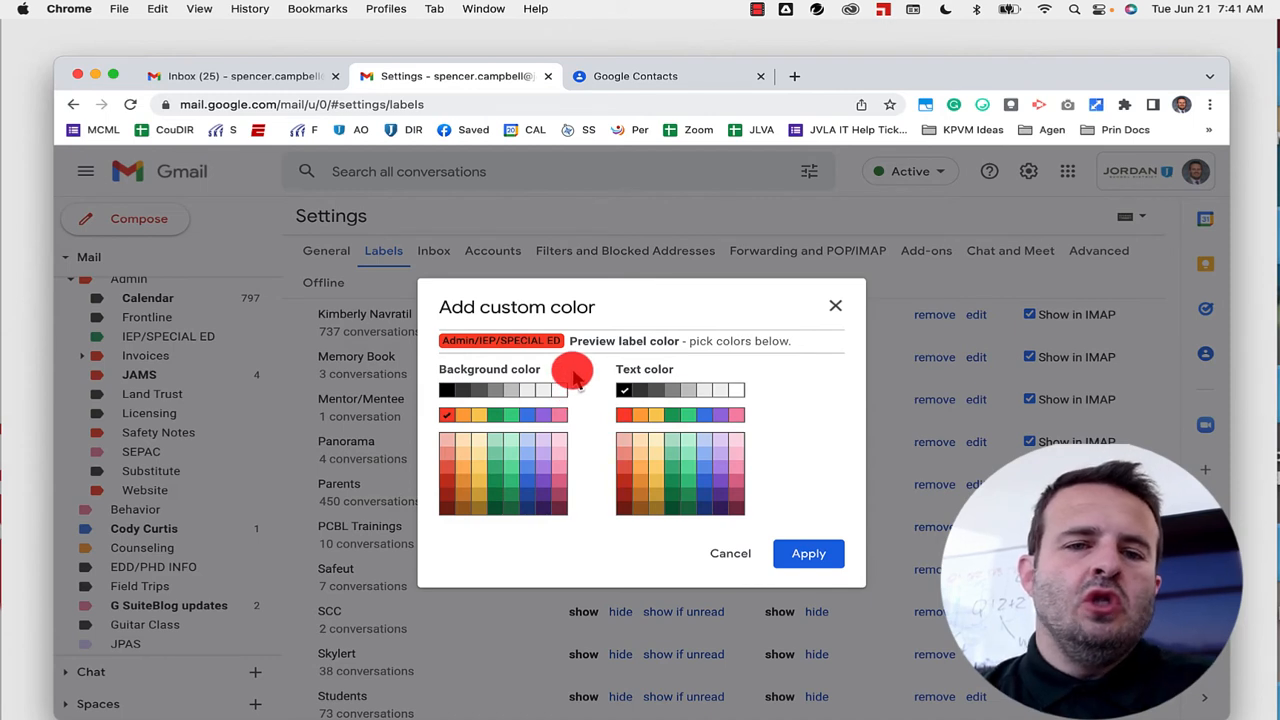
click(447, 390)
click(626, 416)
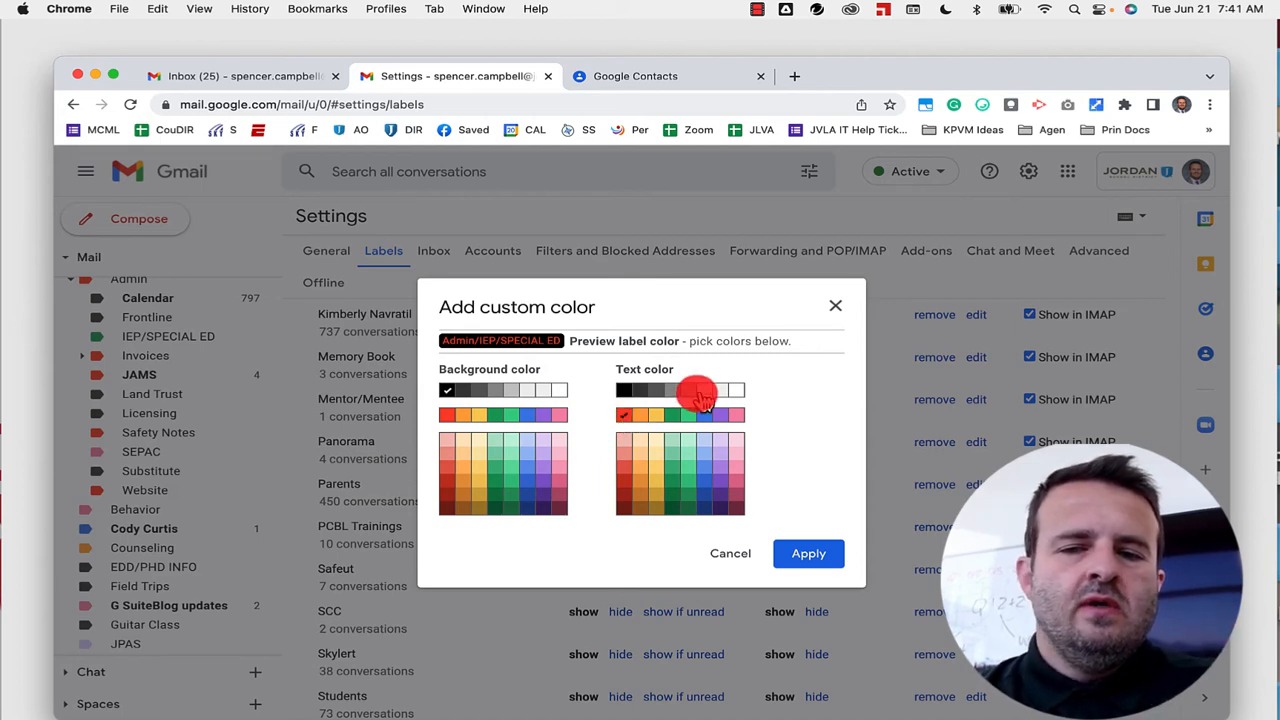
click(495, 415)
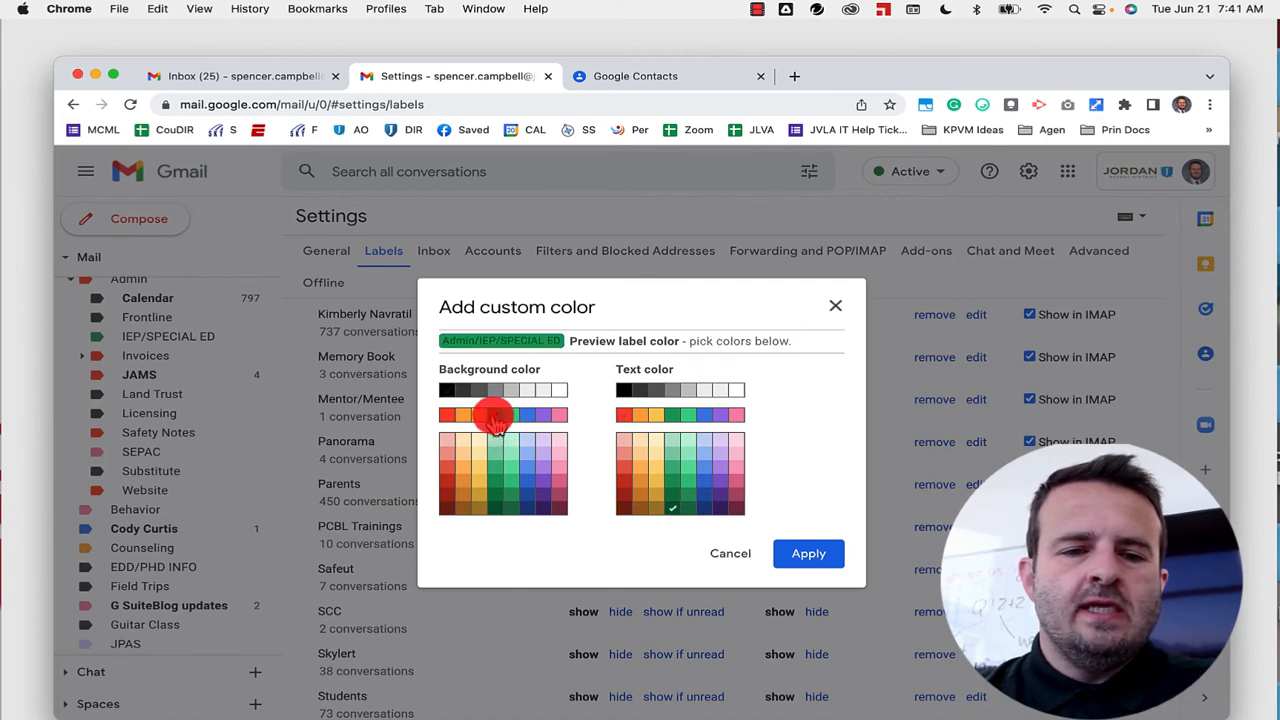
Step: Return to the General settings and examine the maximum page size options for conversations per page
click(288, 78)
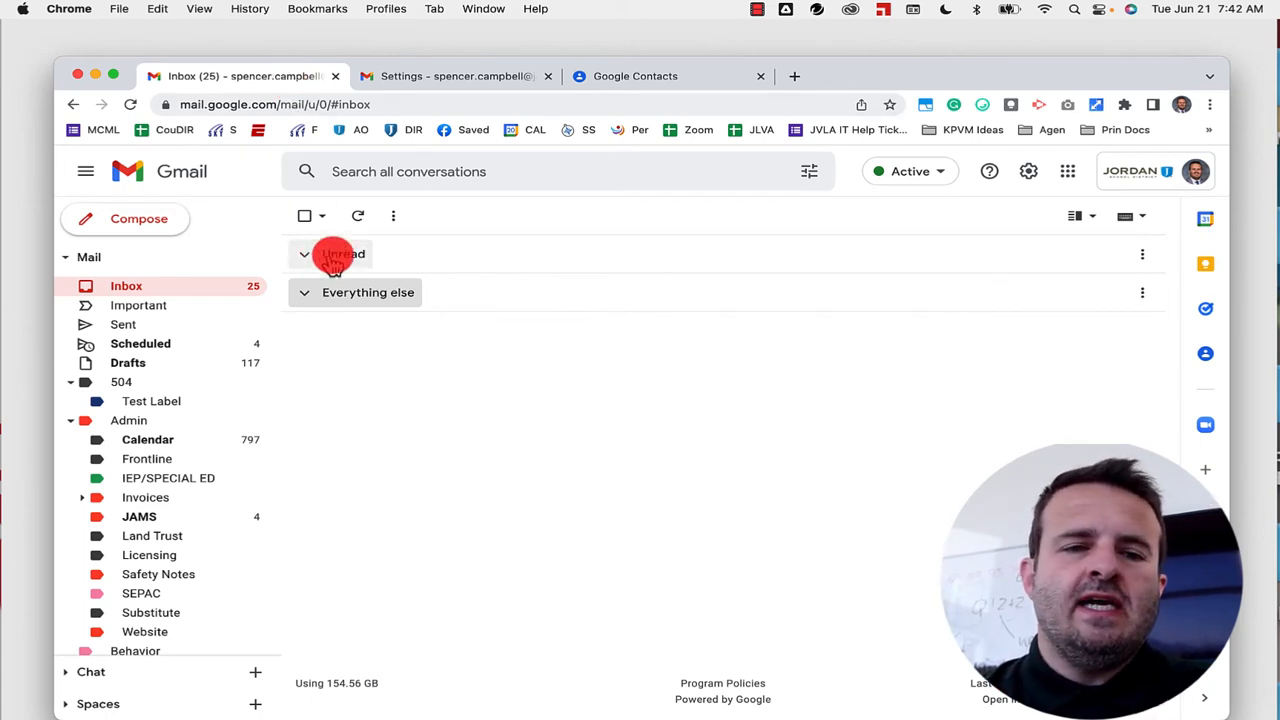
click(456, 78)
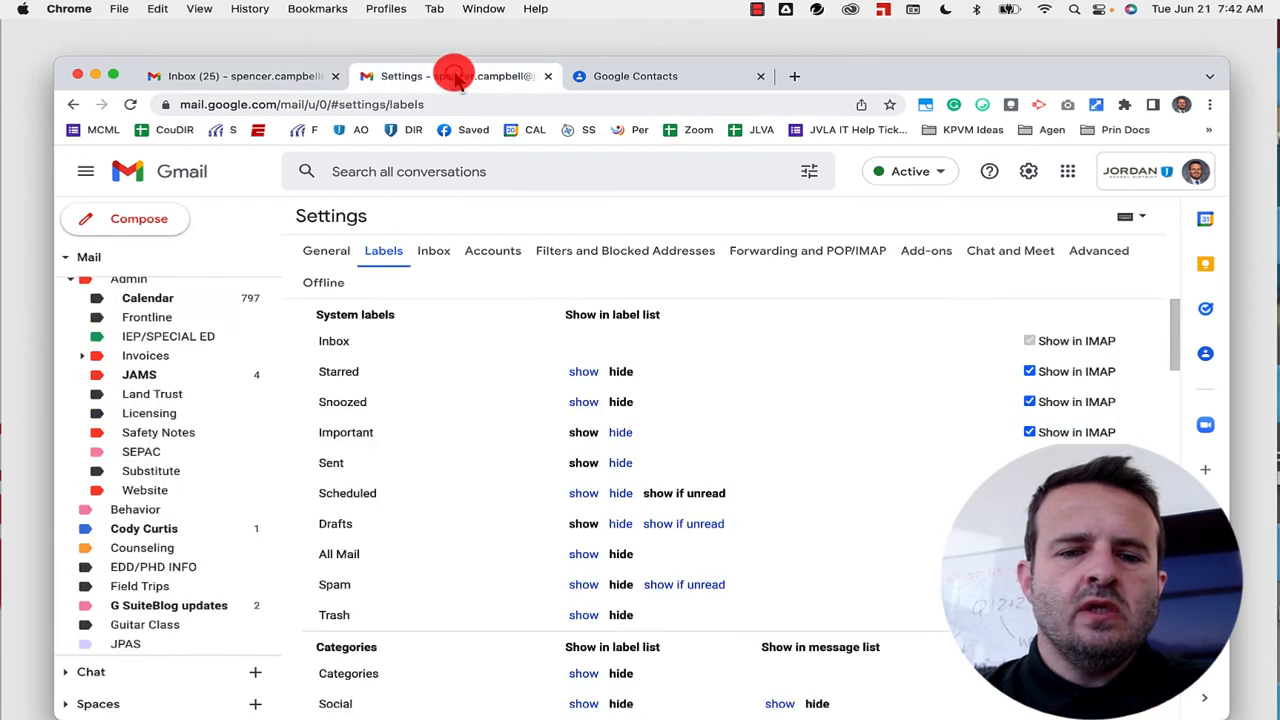
click(333, 254)
scroll(835, 512, down, 3)
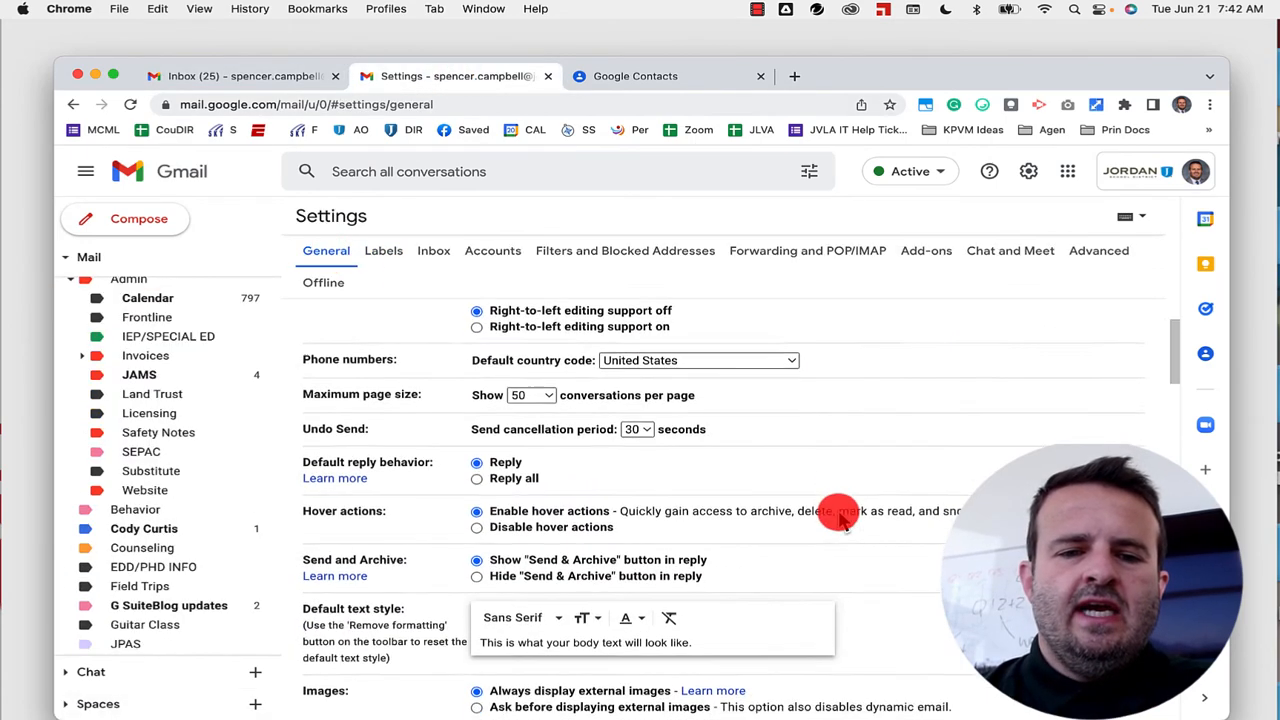
scroll(838, 516, down, 1)
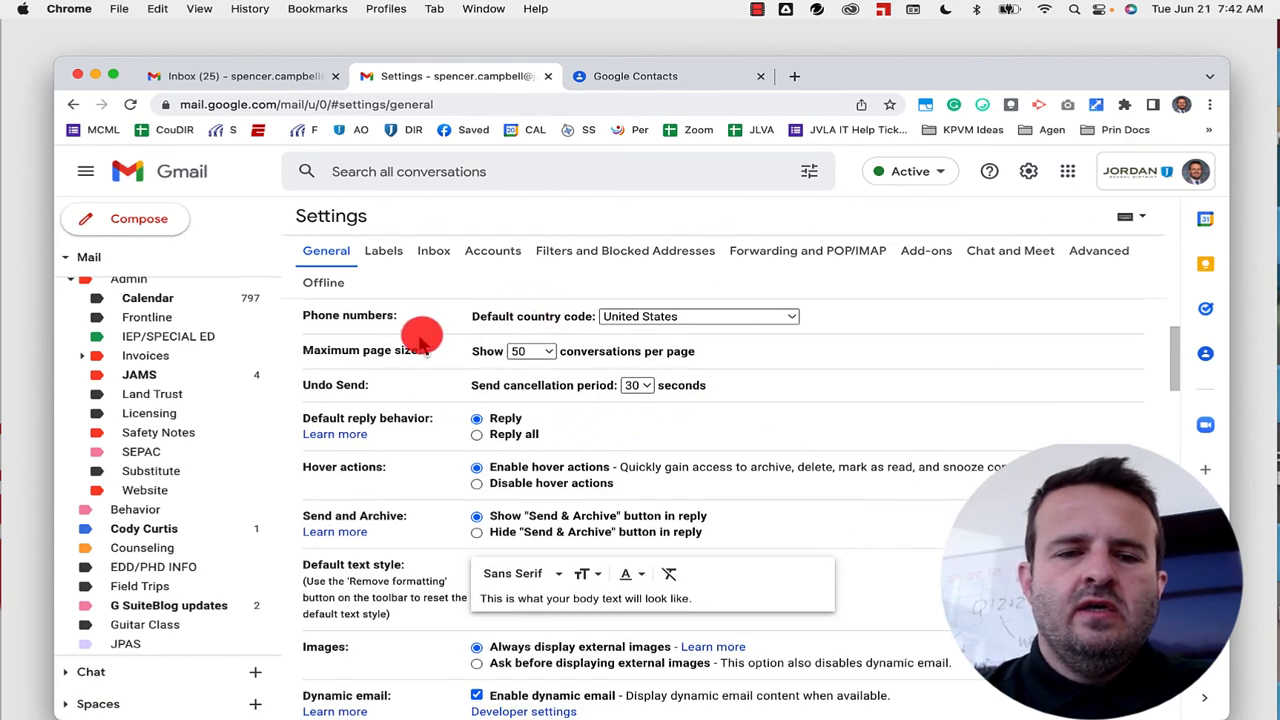
click(550, 356)
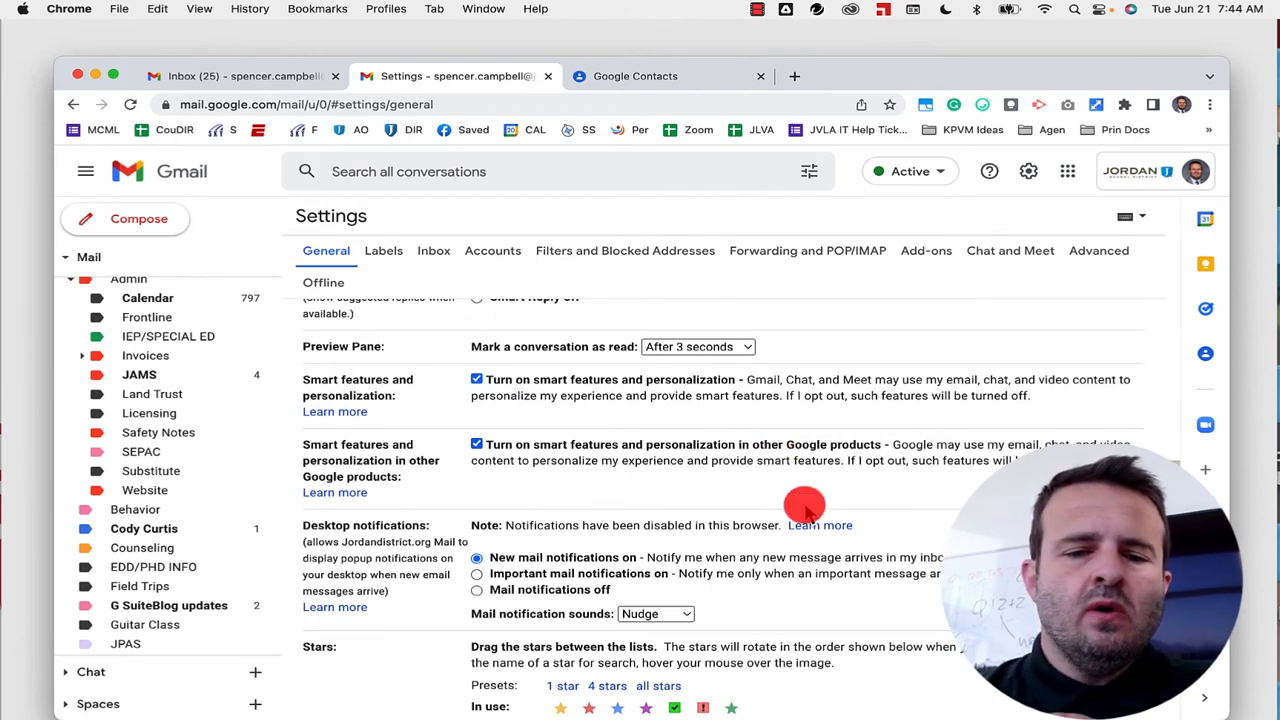
Step: Review the desktop notification settings and check the Mac's Do Not Disturb control in Control Center, closing it when finished
scroll(810, 510, down, 1)
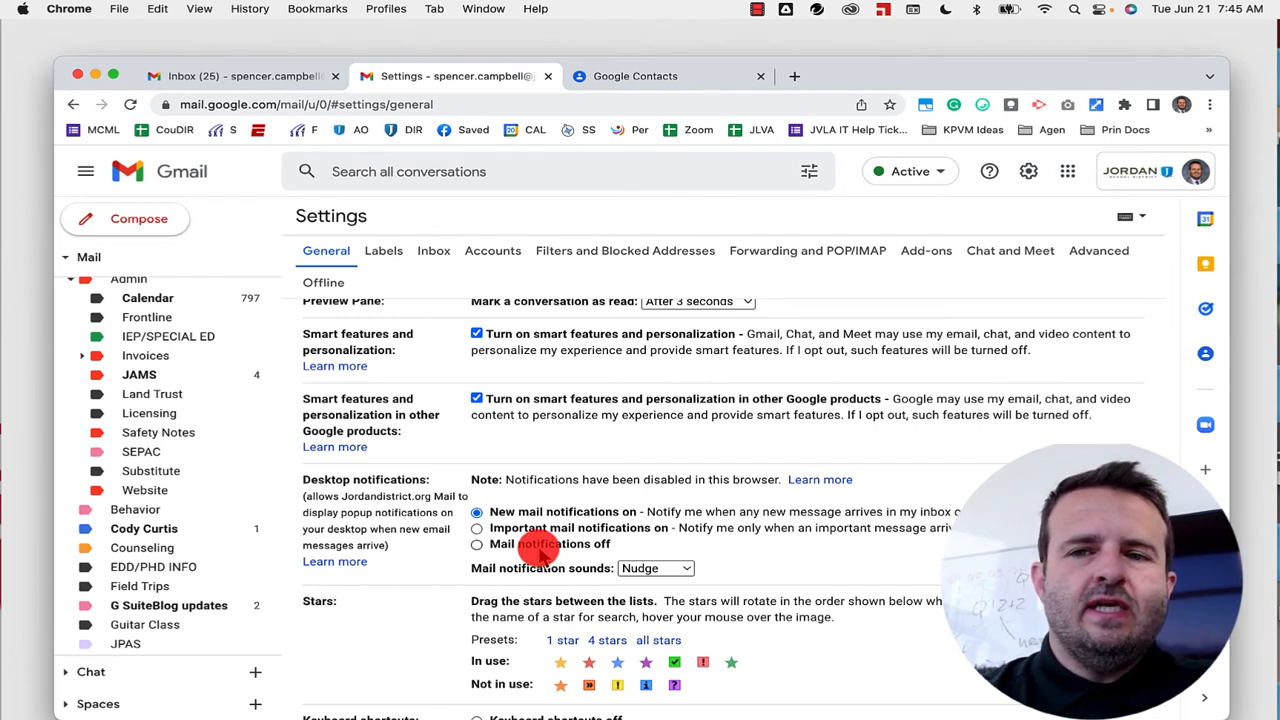
click(1100, 11)
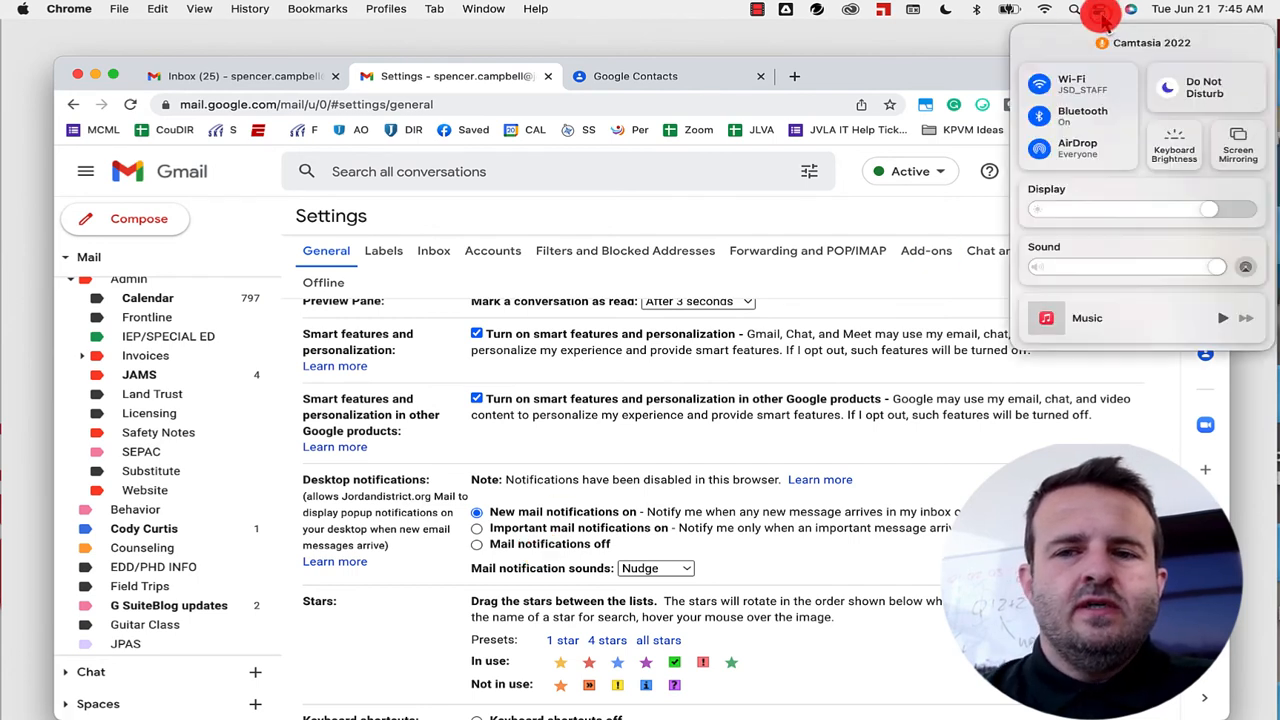
click(930, 54)
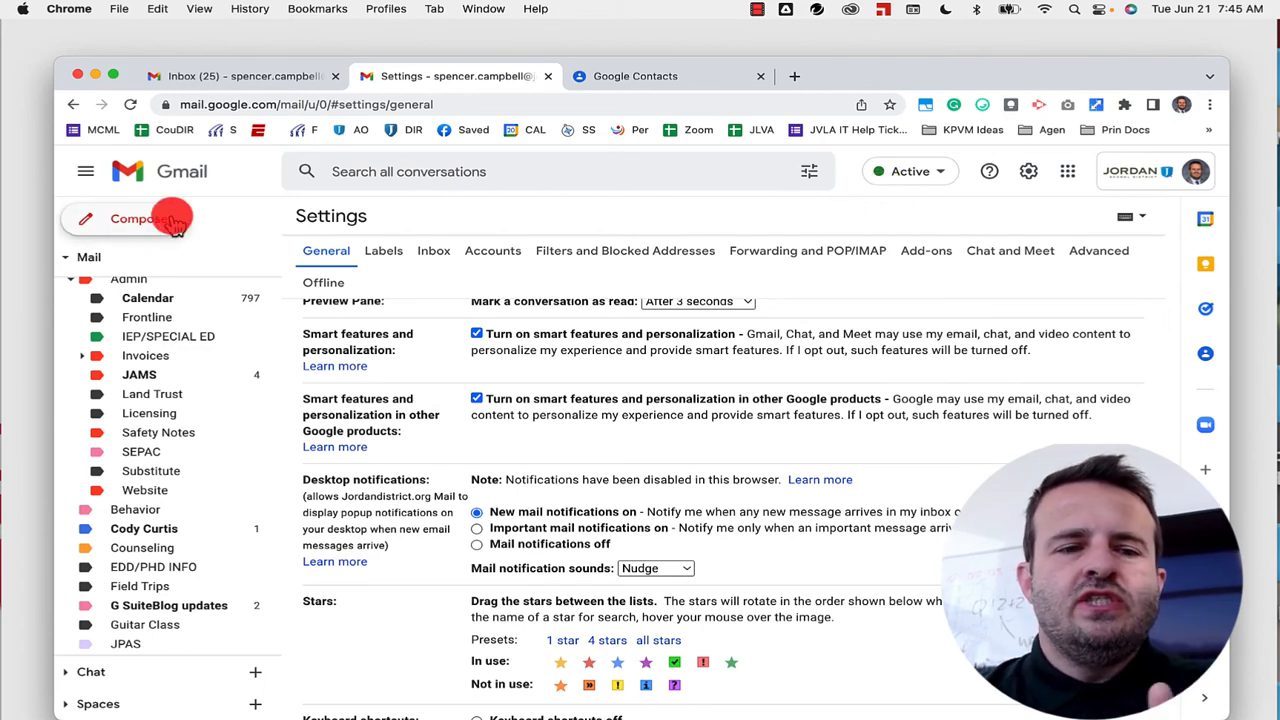
Step: Return to the inbox, open the advanced mail search options and set the search location to Trash
scroll(189, 366, up, 3)
click(262, 80)
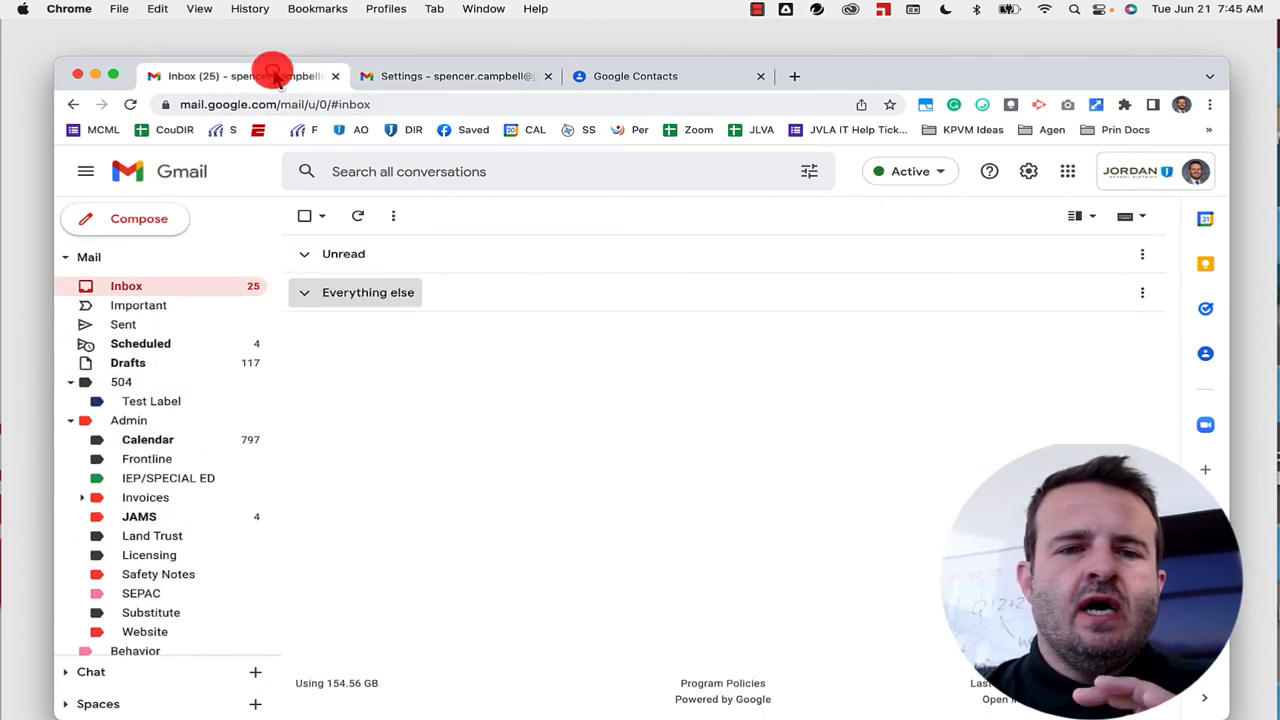
click(486, 171)
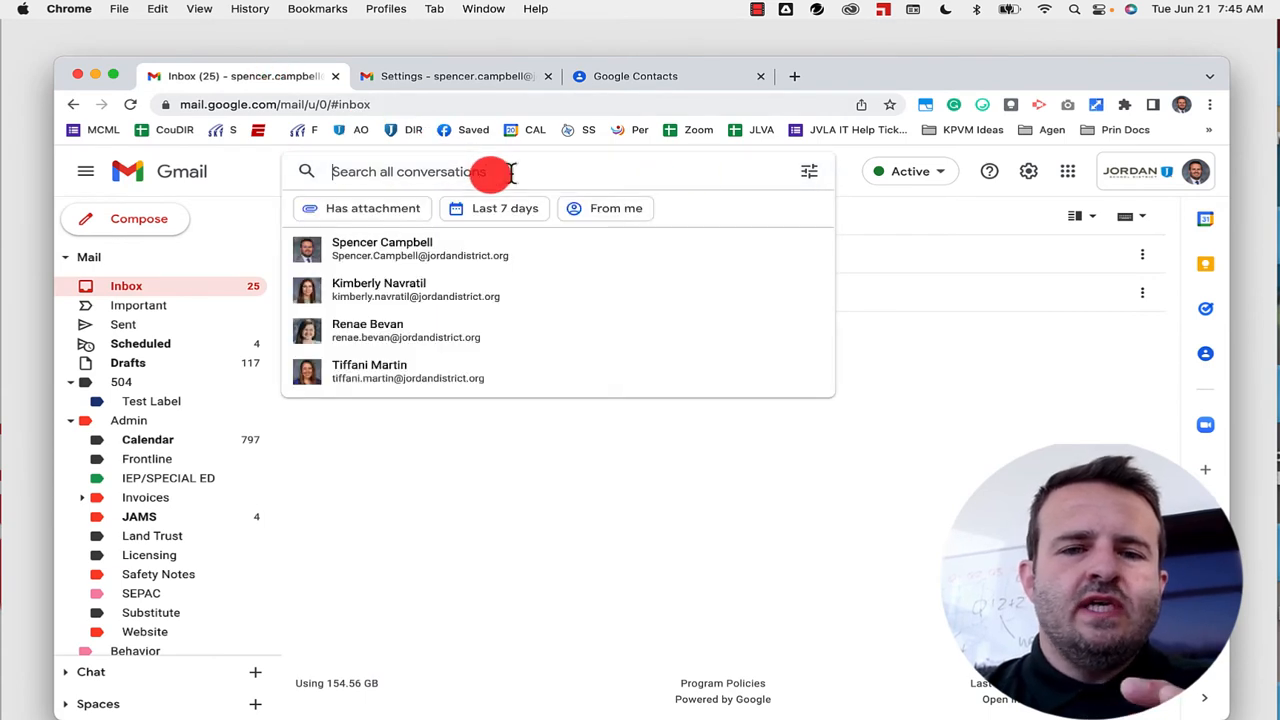
click(808, 175)
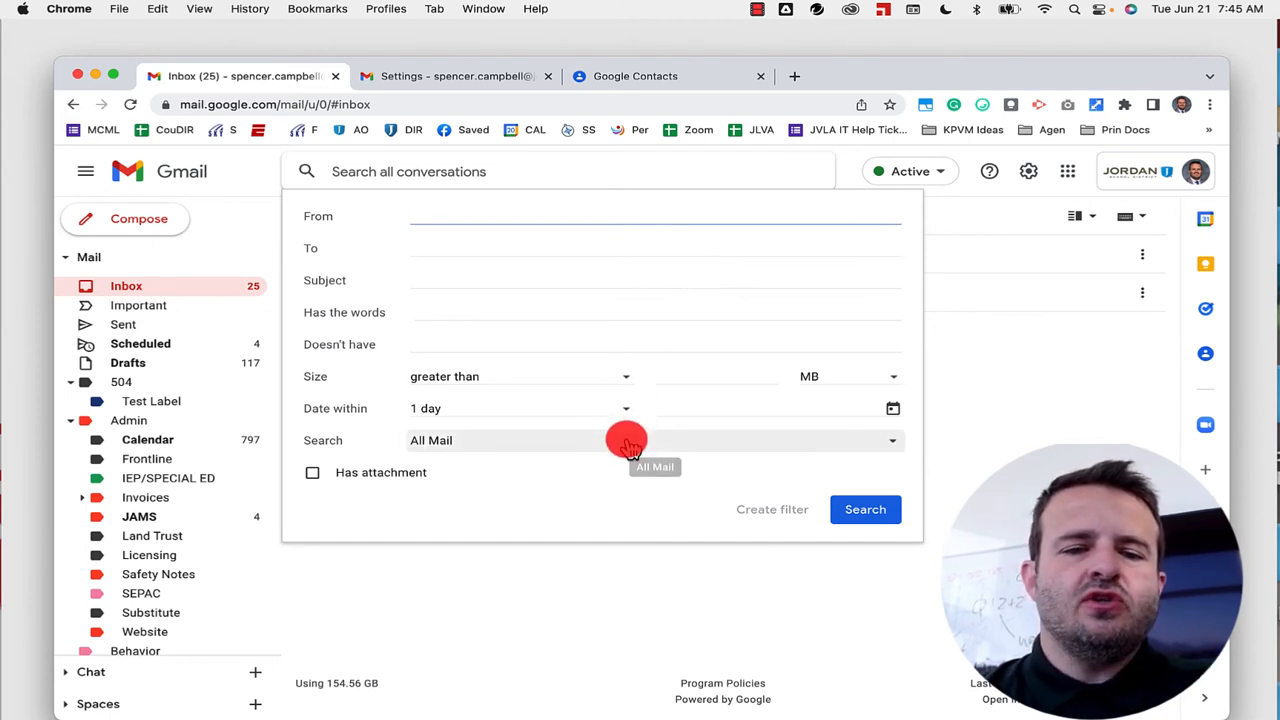
click(562, 450)
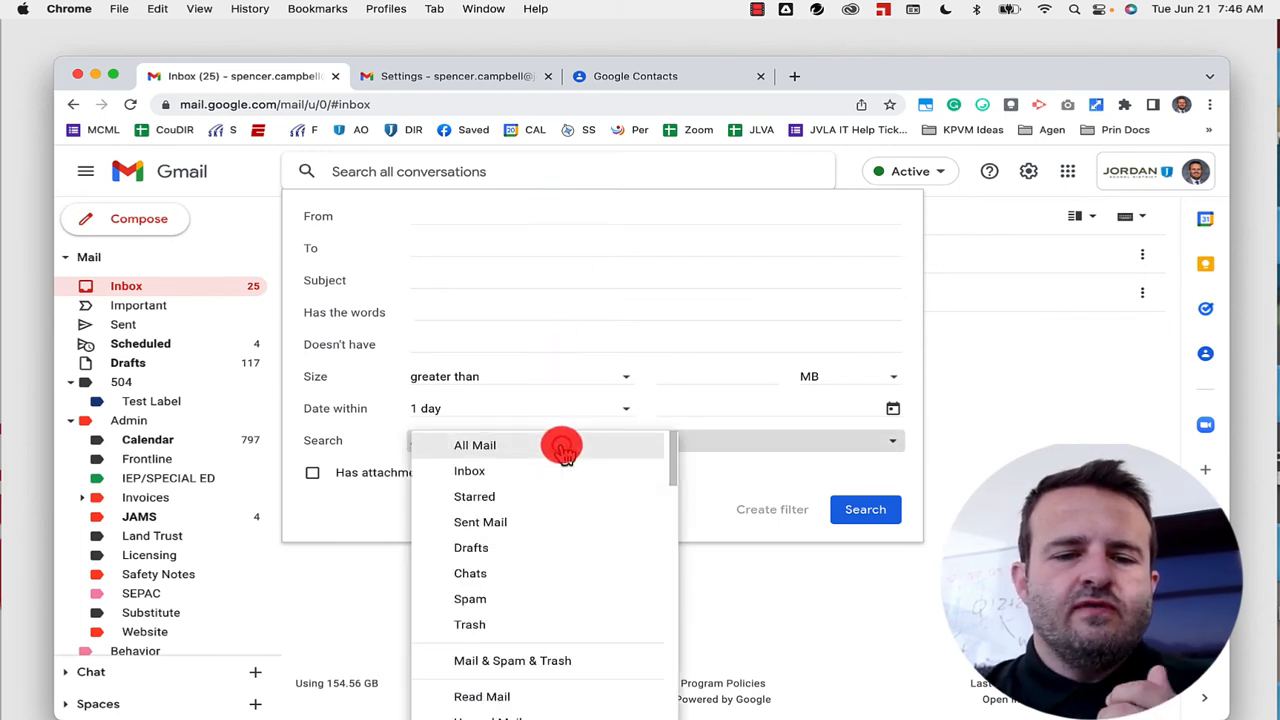
click(511, 624)
Step: Search for messages from Marchant Design that have an attachment
click(512, 212)
text(MA)
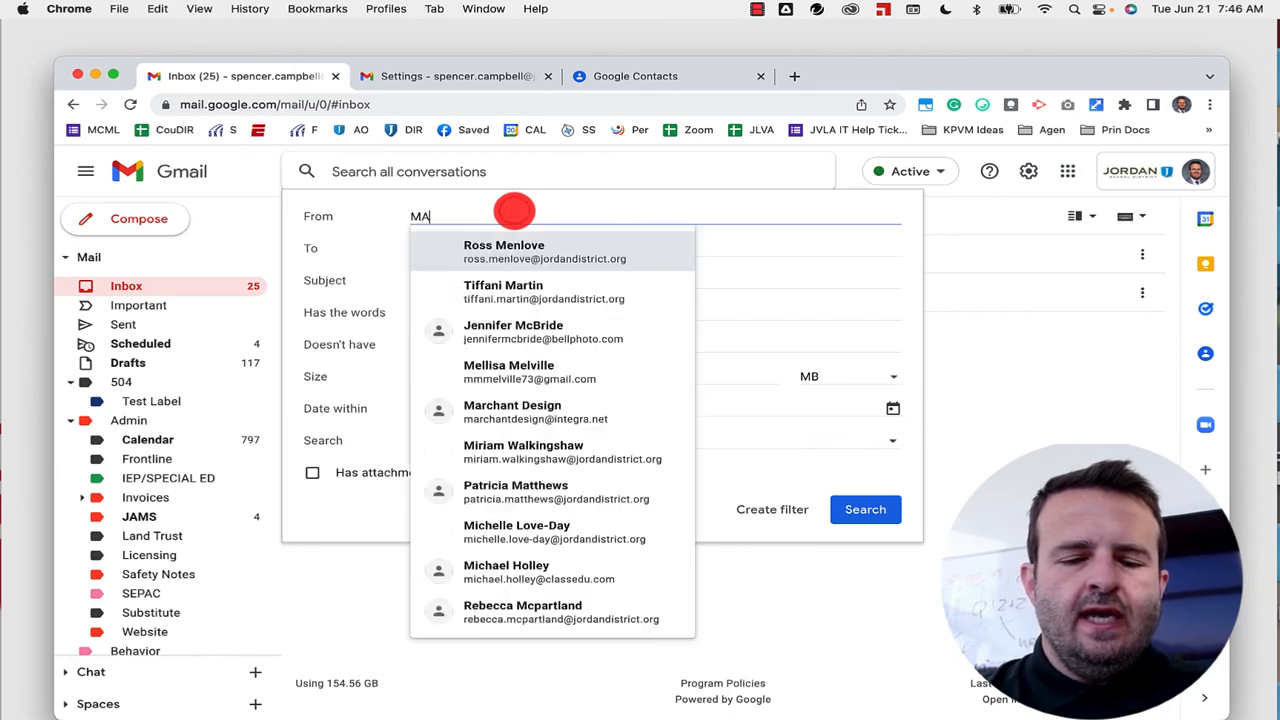
text(rchan)
click(580, 255)
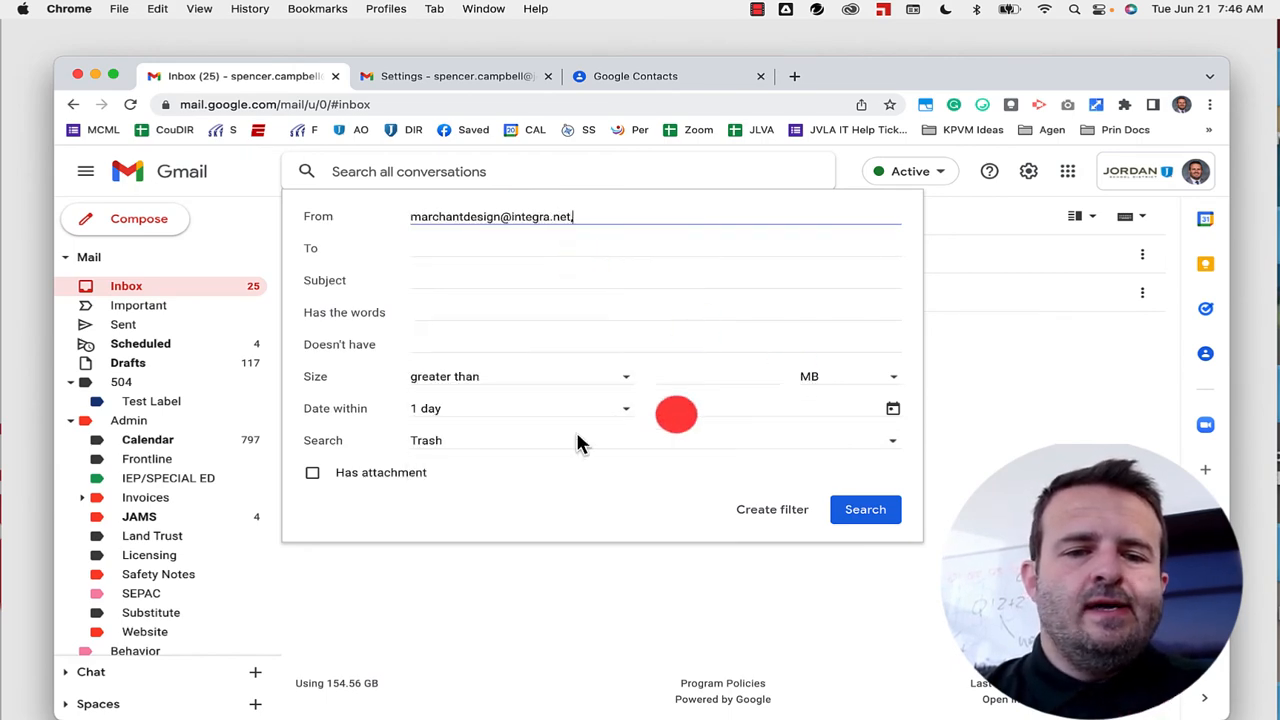
click(316, 472)
click(864, 509)
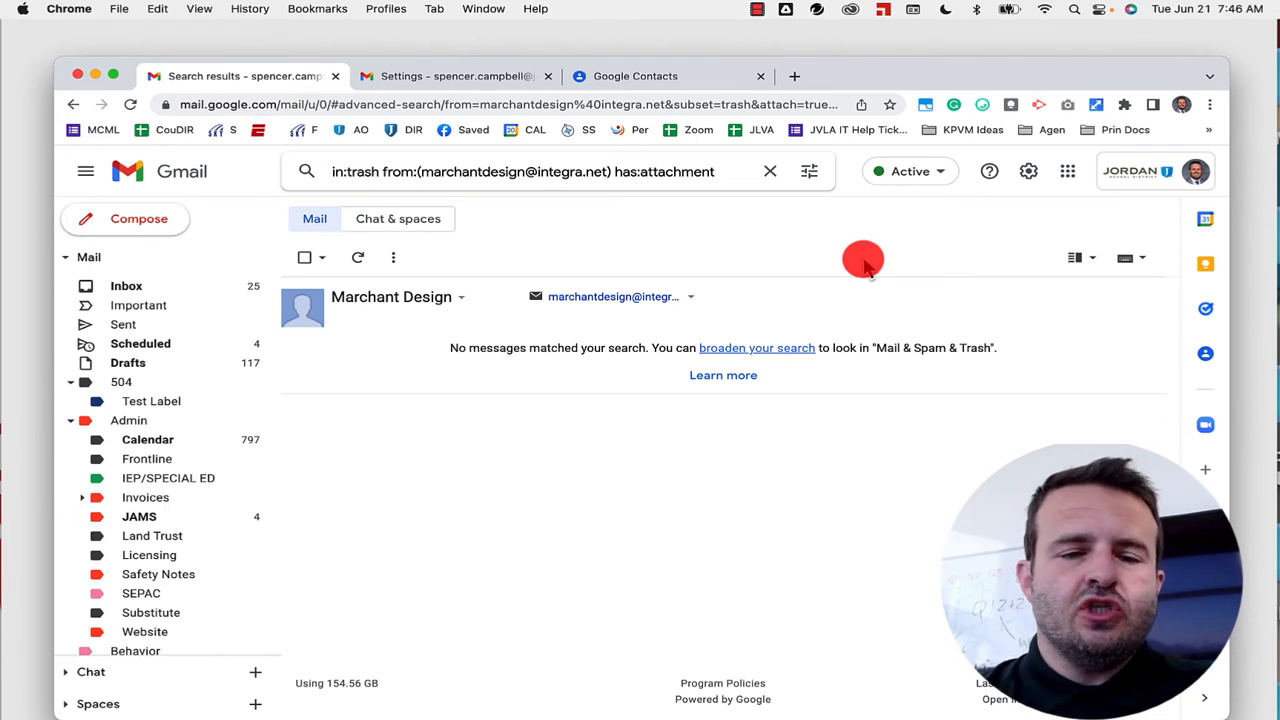
Step: Try to widen the search by replacing the trash scope in the query with "allmail"
click(390, 172)
key(BackSpace)
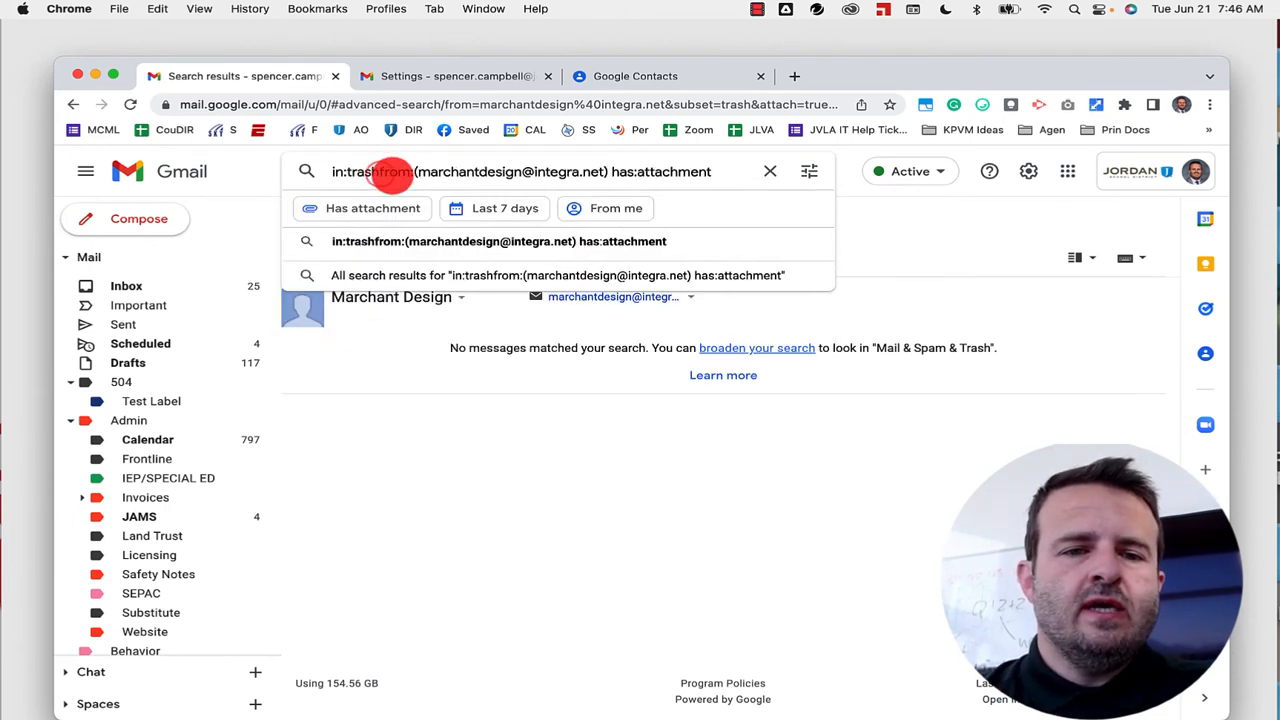
key(BackSpace)
key(BackSpace)
key(BackSpace)
key(BackSpace)
key(BackSpace)
text(all)
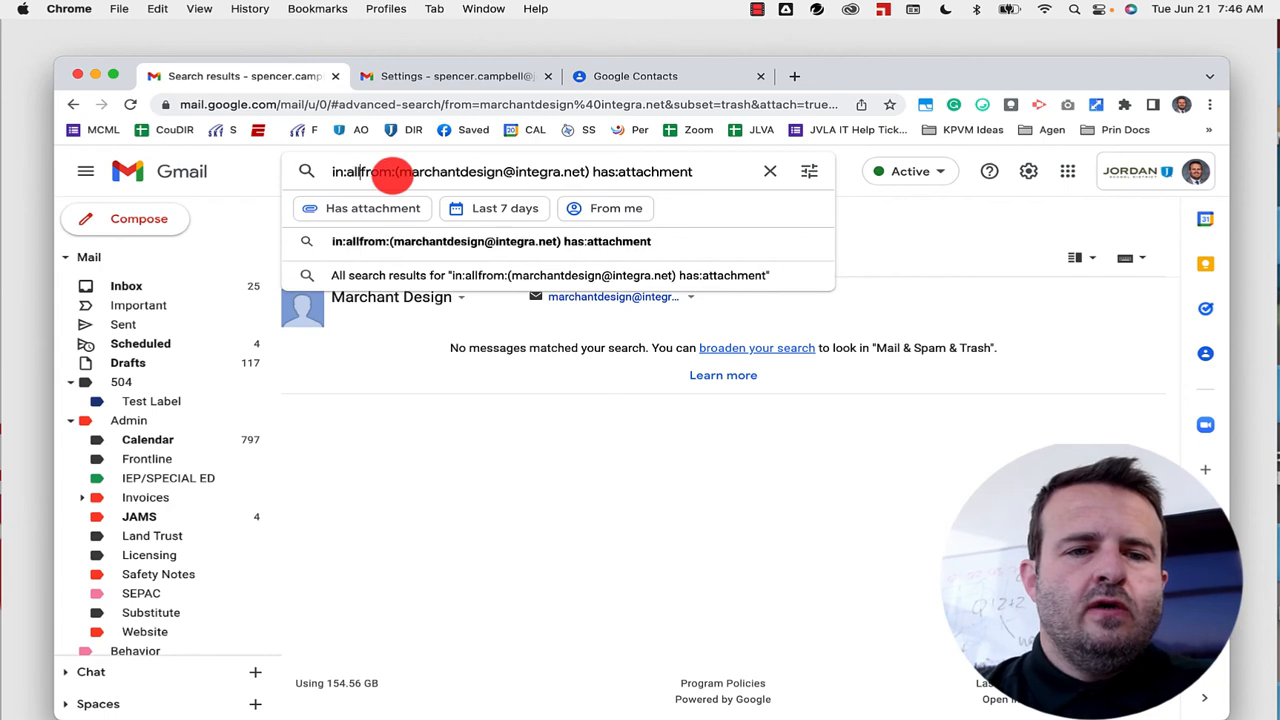
text(mail)
Step: Set the advanced search location to Inbox and run the search for Marchant Design attachments
click(603, 476)
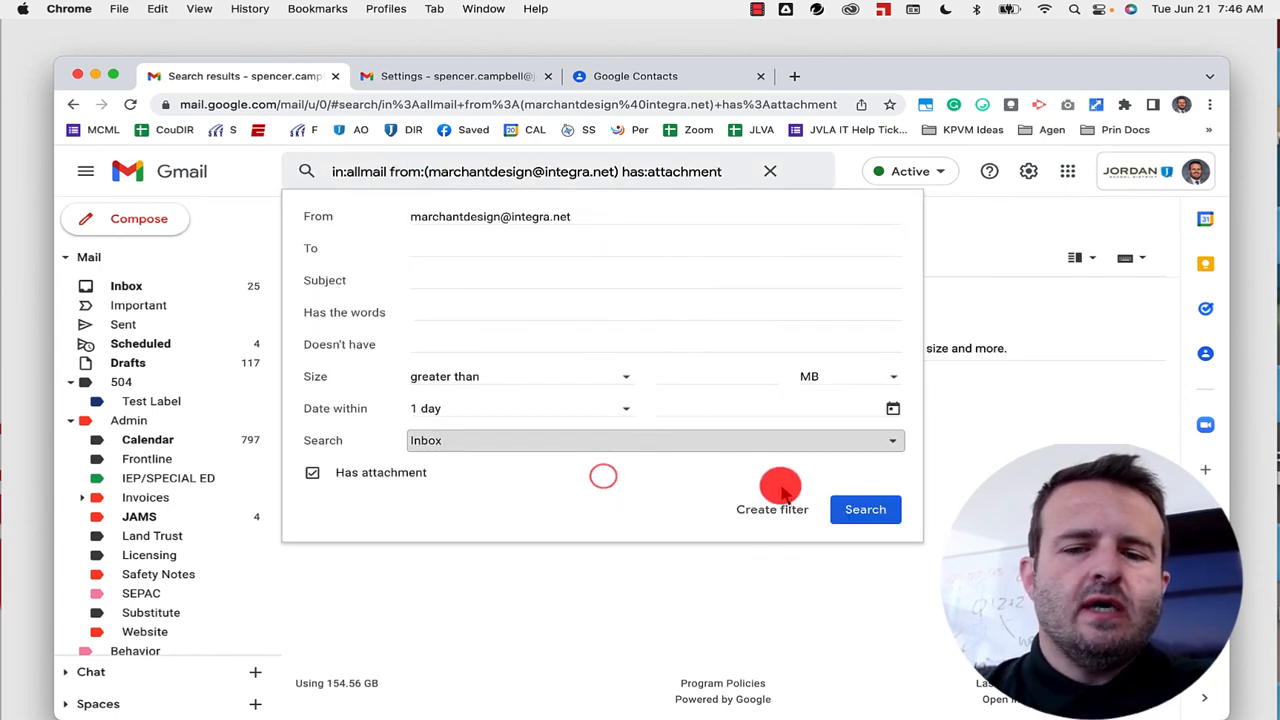
click(862, 517)
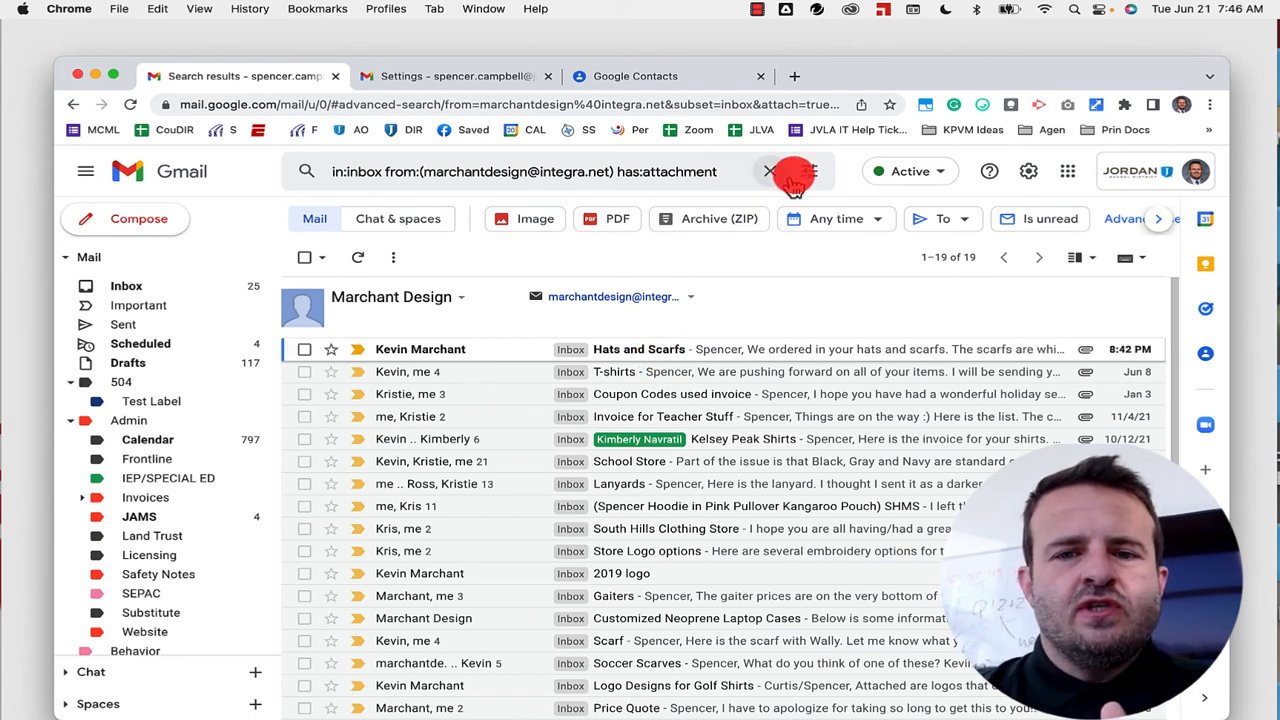
Step: Narrow the attachment search to messages within 1 day of 2022/06/07 and run it again
click(809, 171)
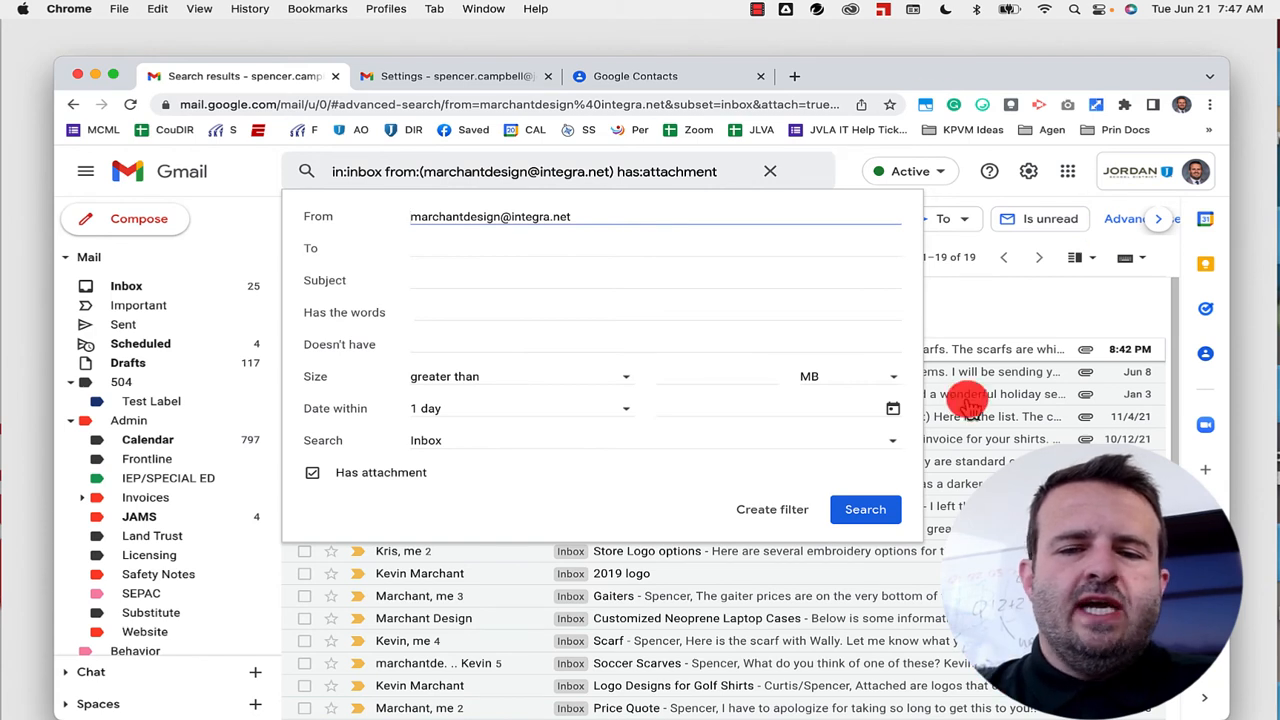
click(893, 409)
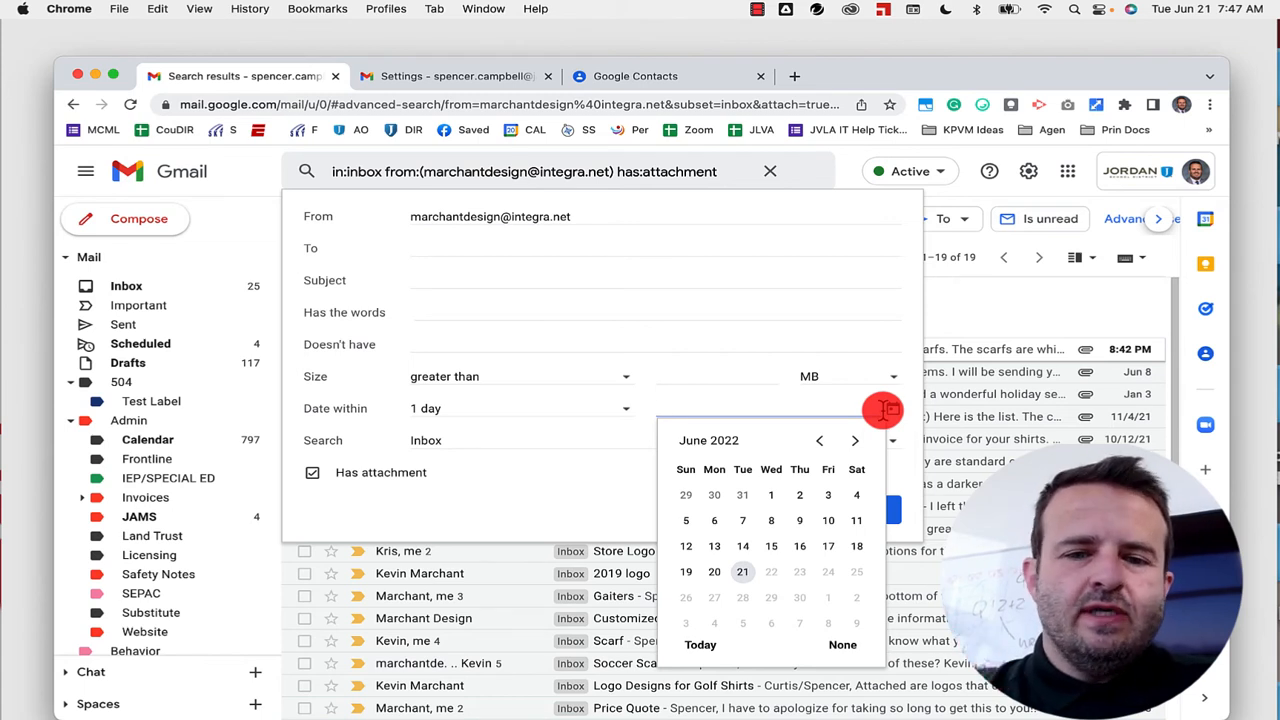
click(743, 518)
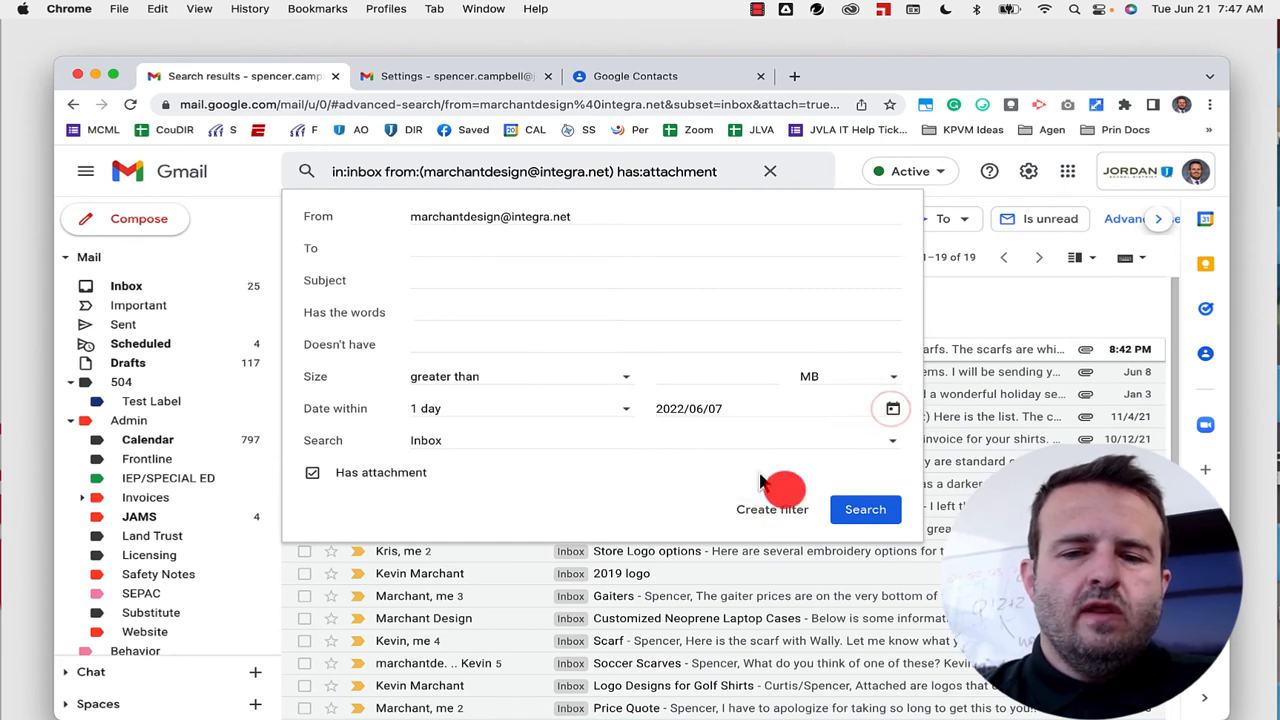
click(841, 511)
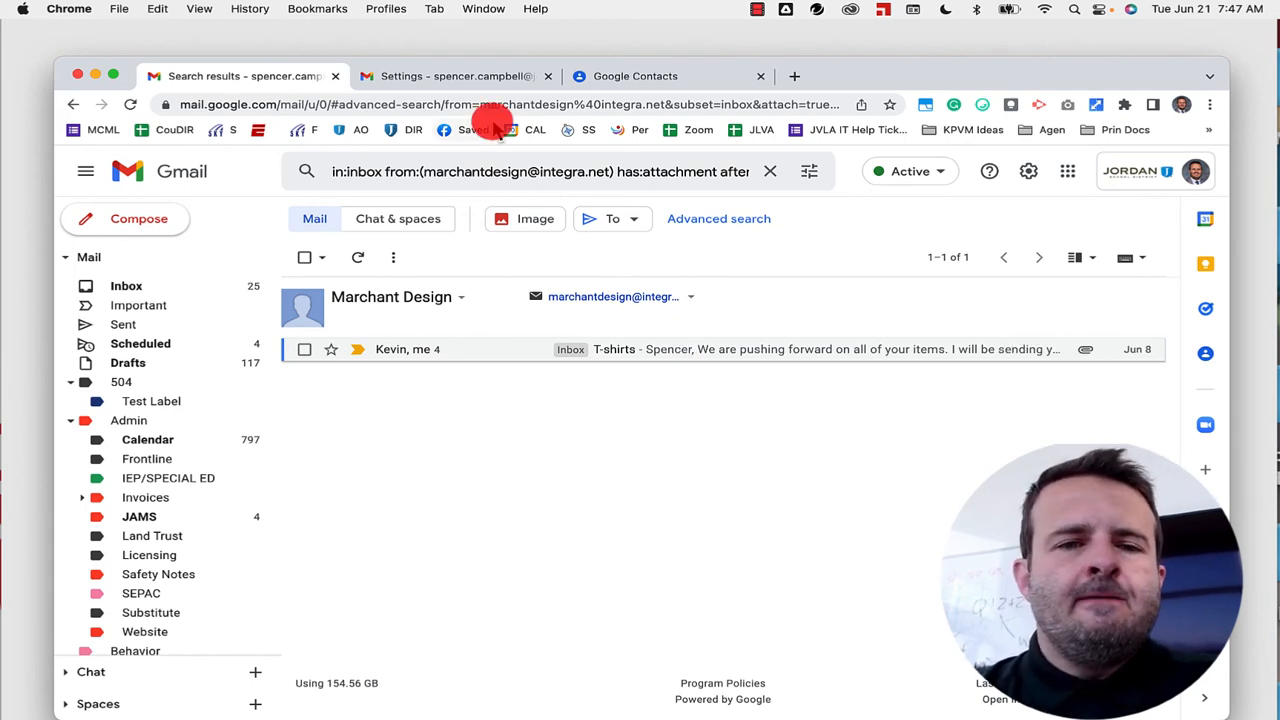
Step: Return to the General settings and look through the stars, keyboard shortcuts, signature and vacation responder options
click(455, 80)
scroll(657, 425, down, 10)
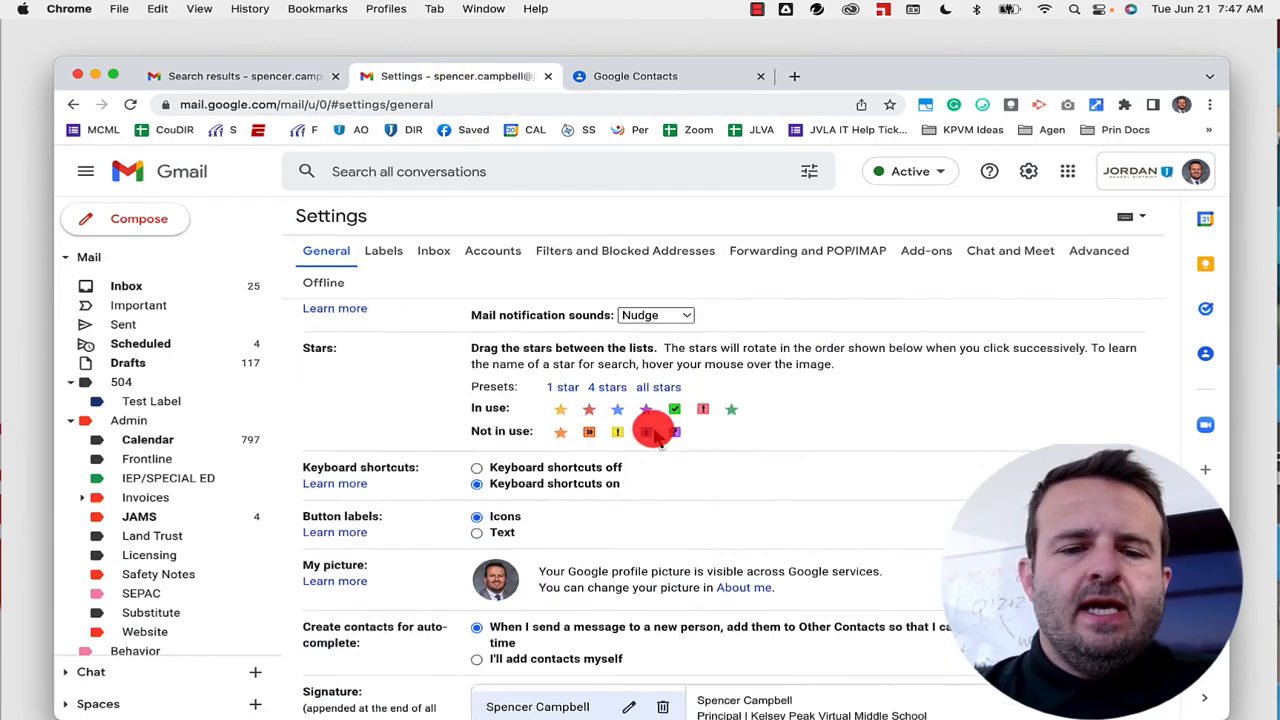
scroll(655, 432, down, 3)
scroll(652, 427, up, 6)
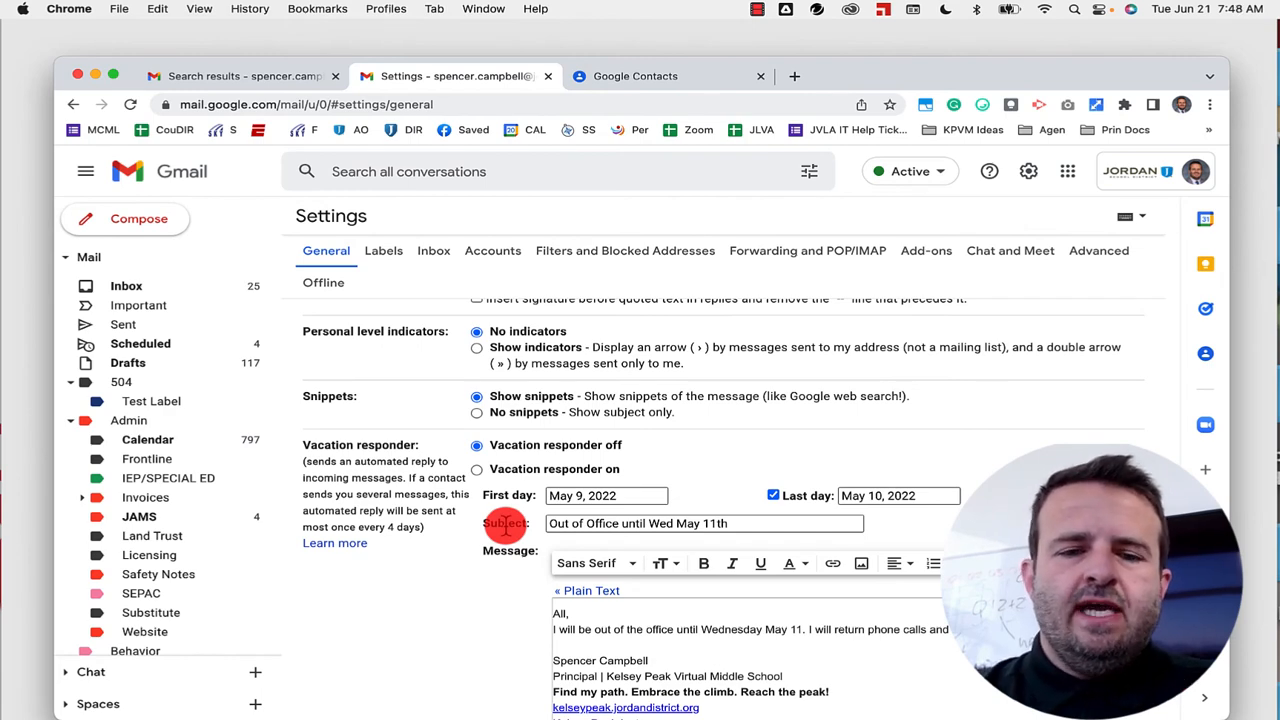
Step: Turn on the vacation responder with June 21, 2022 as its first day
scroll(700, 600, down, 1)
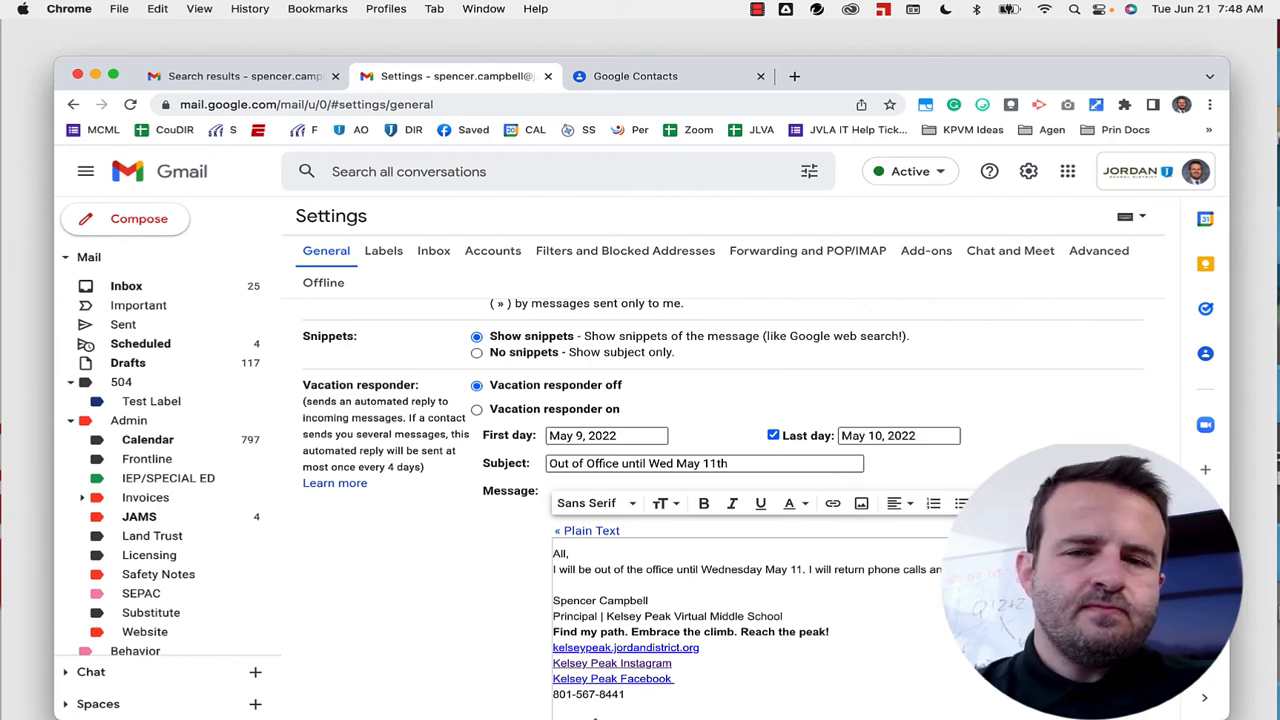
scroll(700, 500, down, 3)
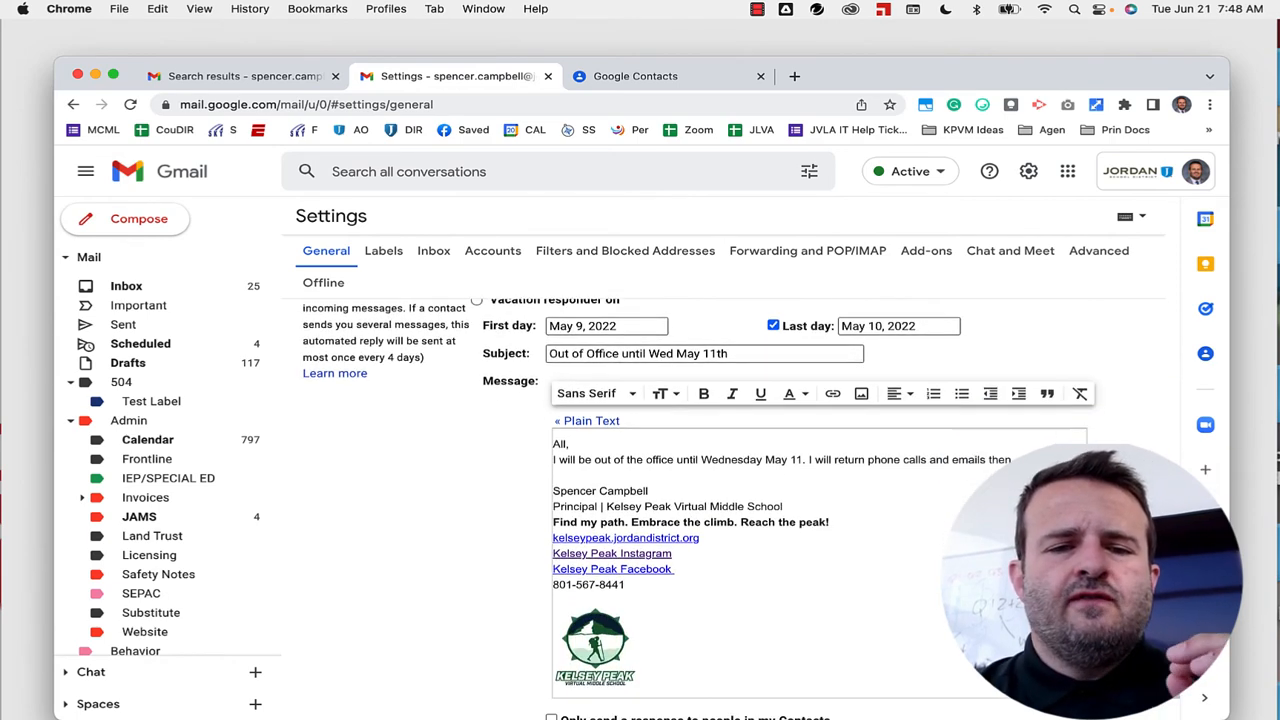
scroll(700, 500, up, 2)
click(477, 357)
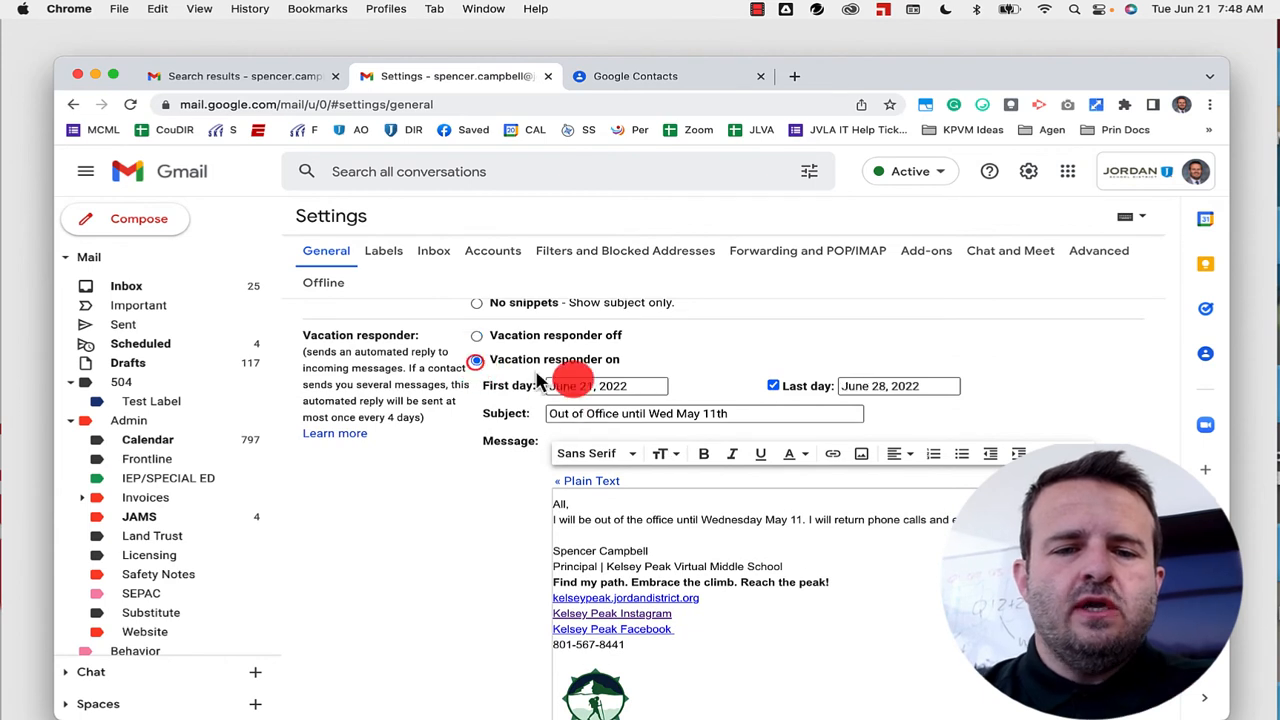
click(651, 387)
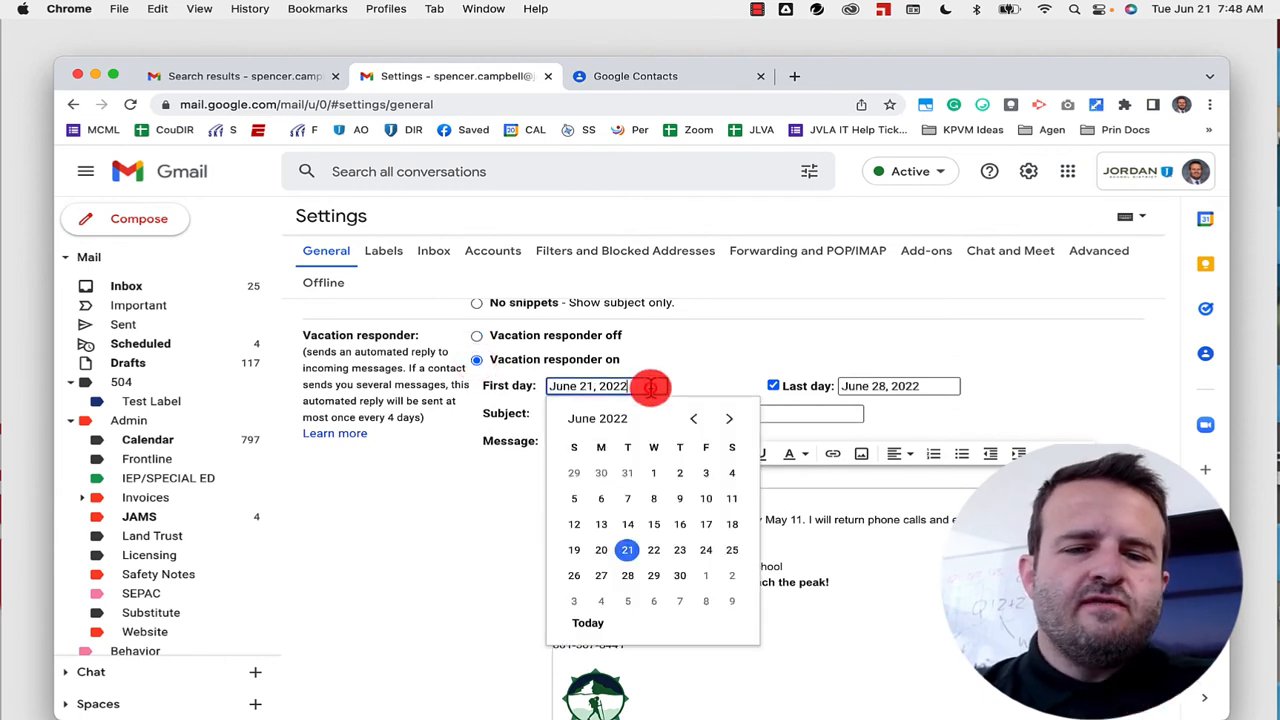
click(627, 552)
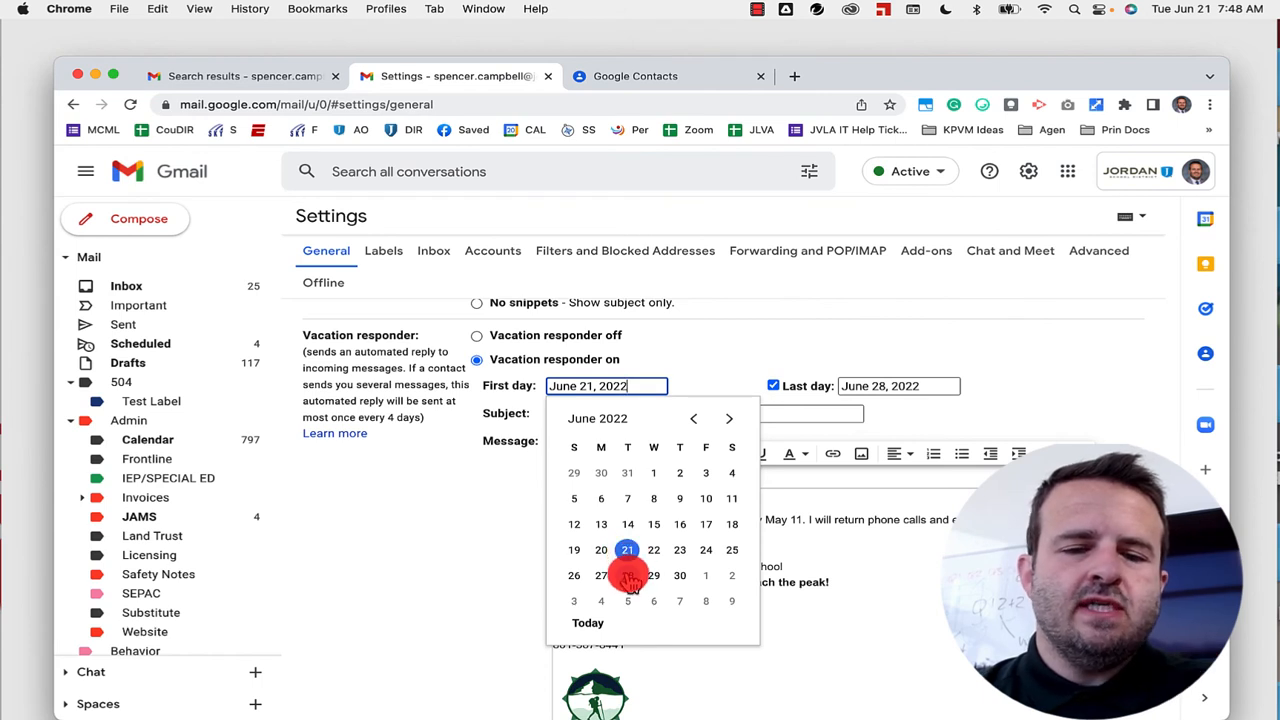
click(908, 414)
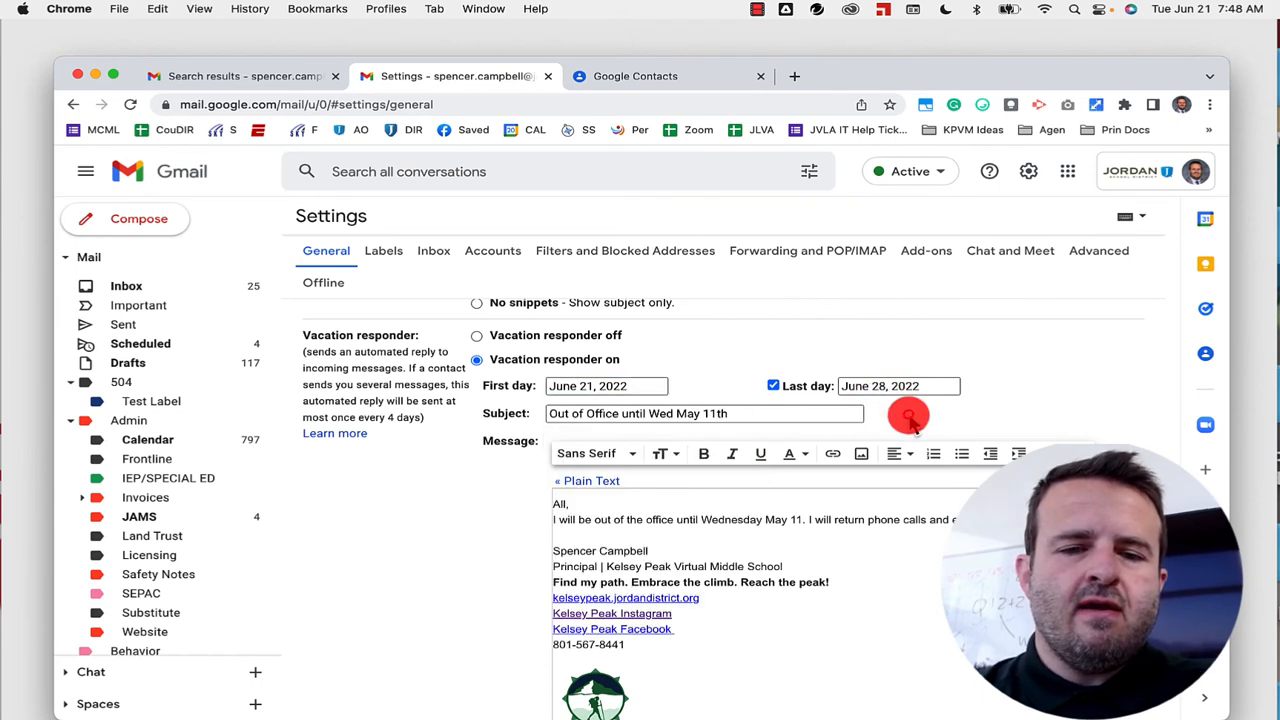
Step: Set the vacation responder subject to "Out of Office until June 28th 2022" and review the message and recipient restriction options
drag(771, 414, 651, 416)
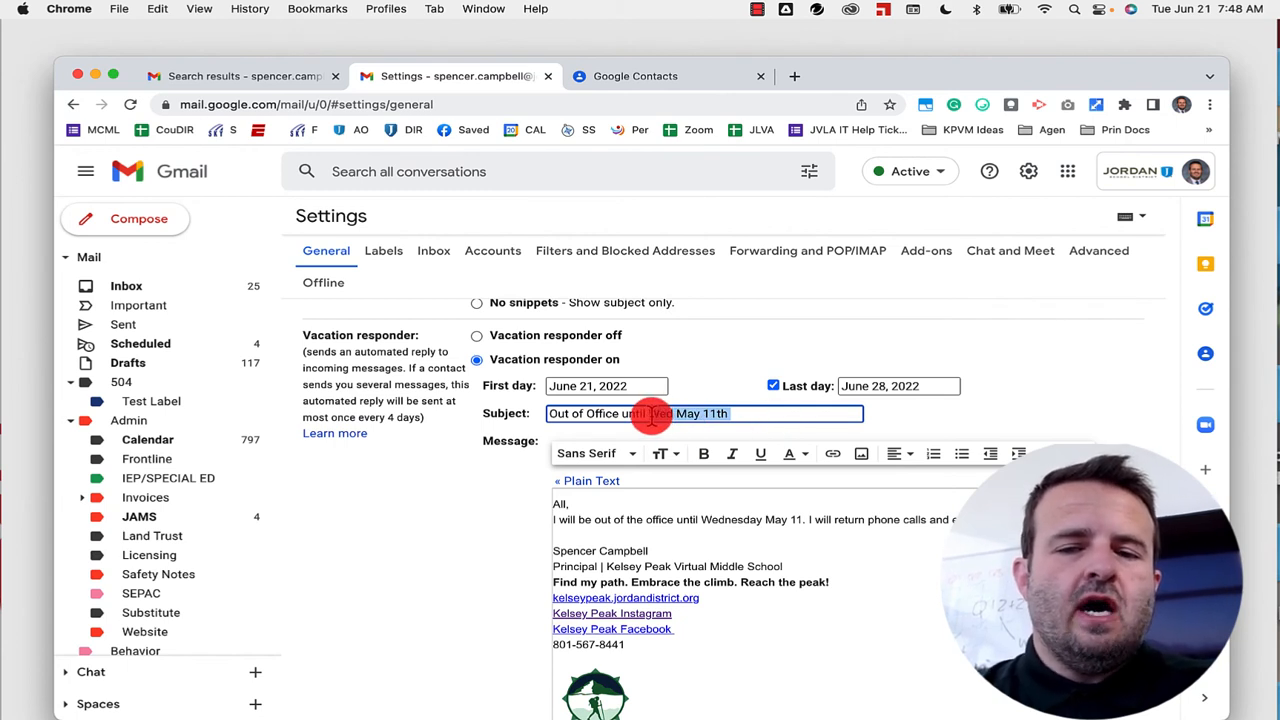
text(June 2)
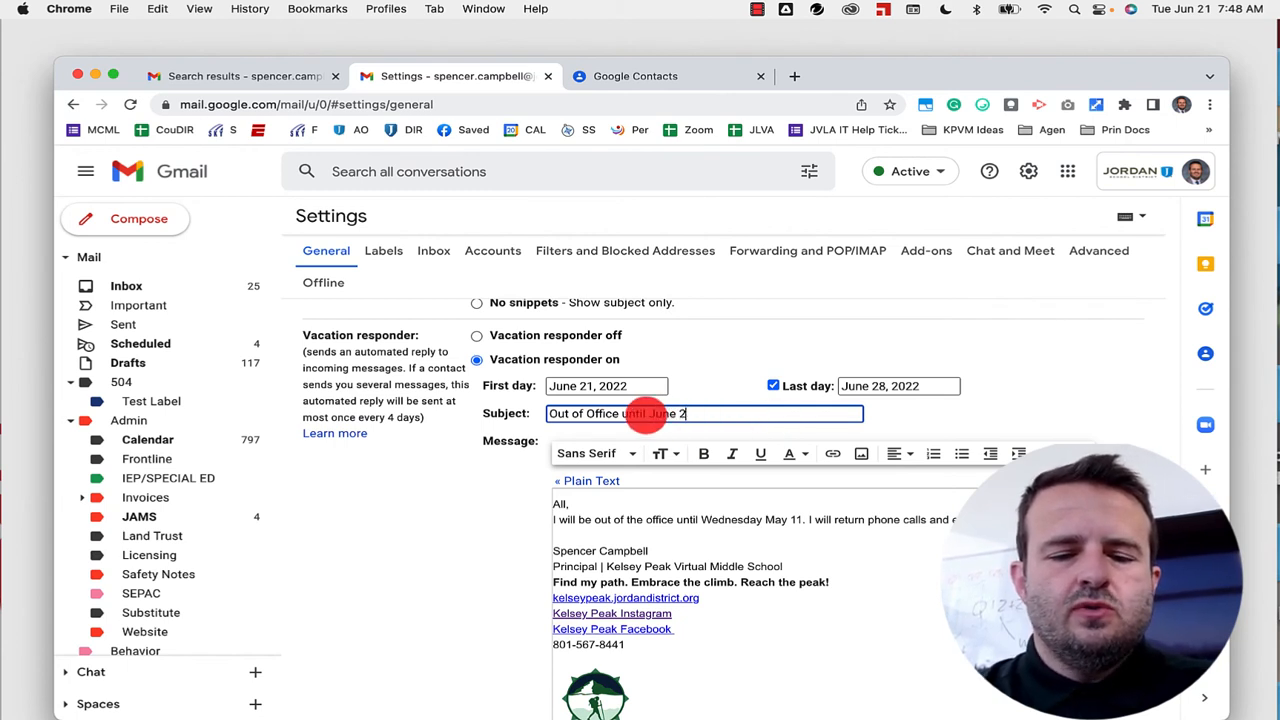
text(8th 2022)
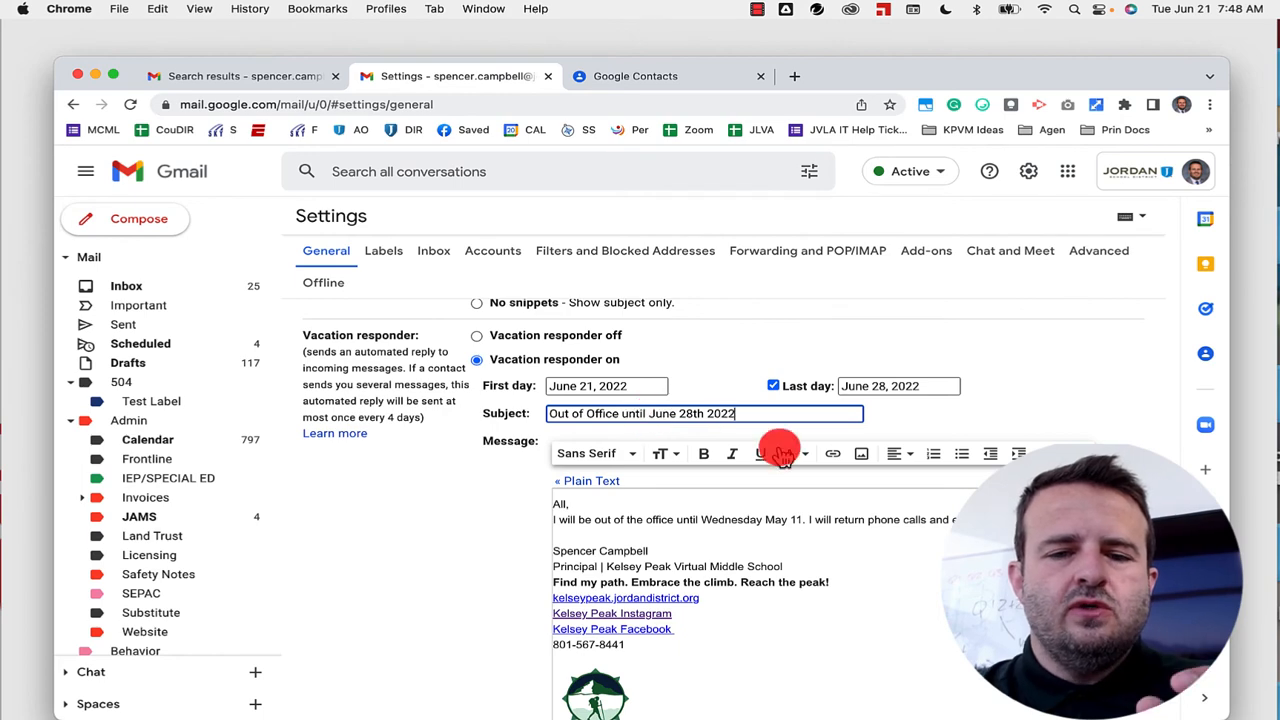
scroll(790, 455, down, 1)
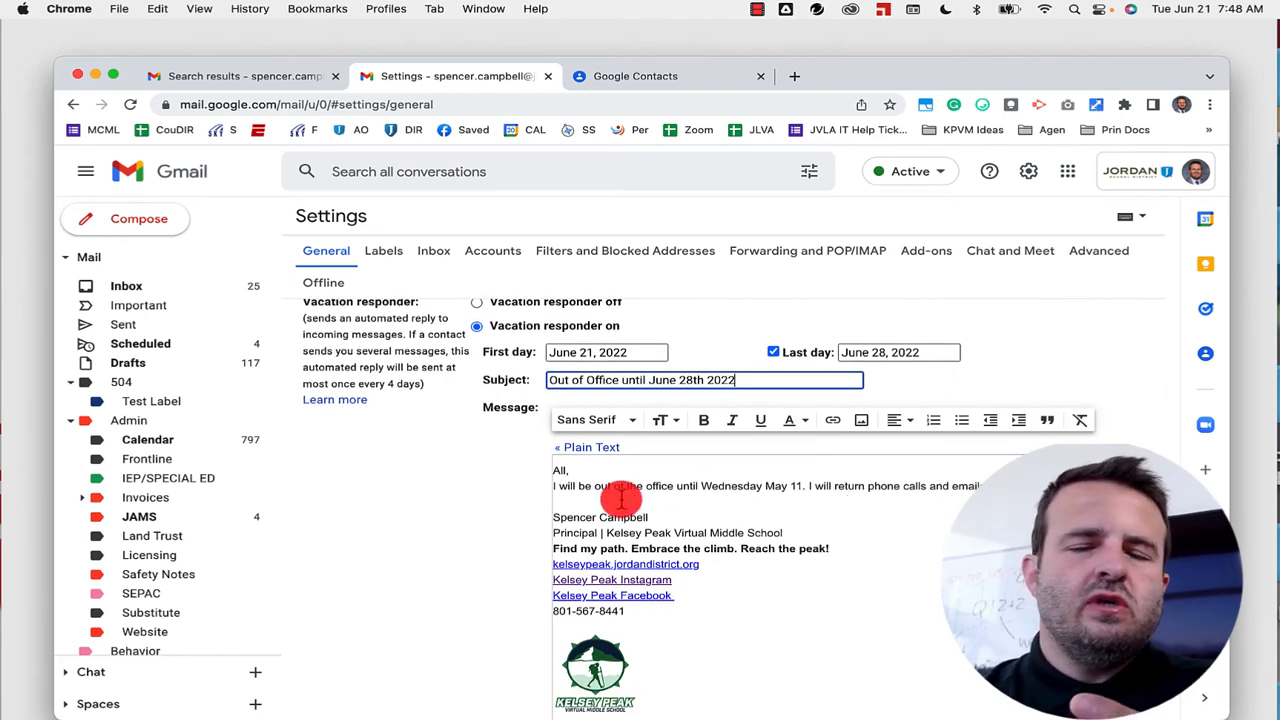
scroll(620, 495, down, 5)
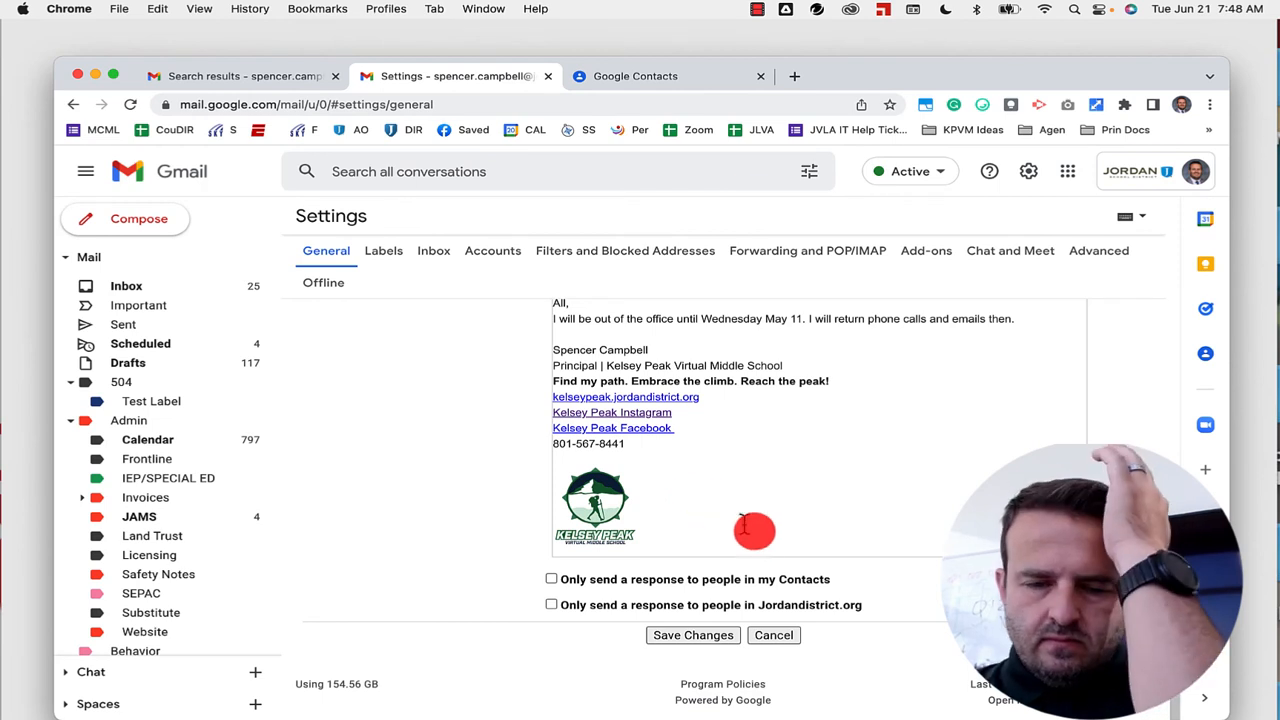
scroll(762, 538, down, 1)
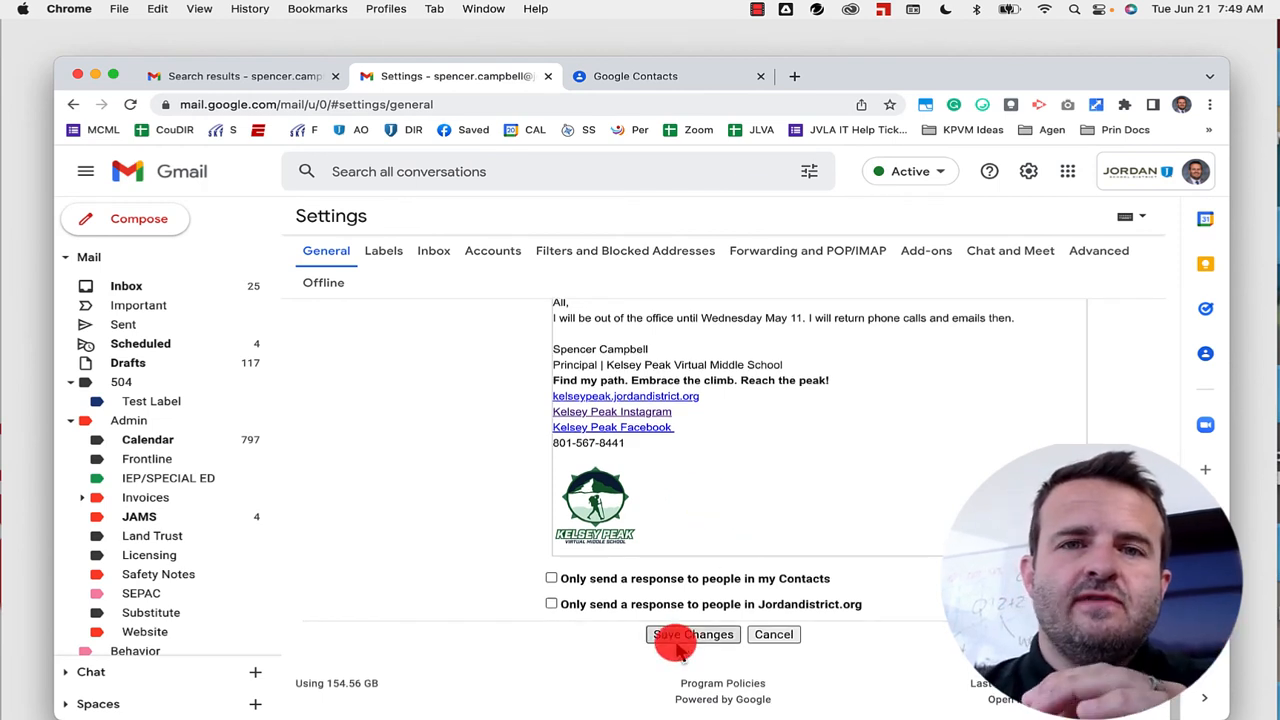
scroll(676, 648, up, 3)
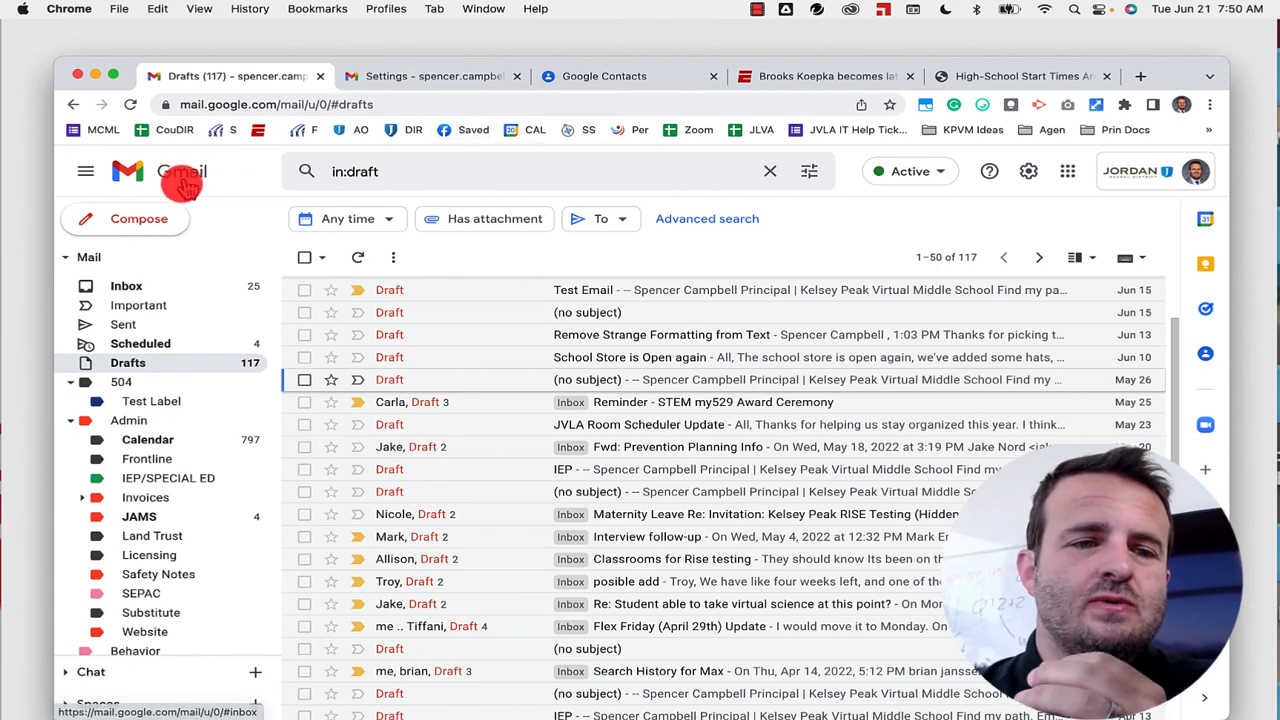
Step: Compose a new message, paste the copied article on teen sleep into its body, and close the Brooks Koepka article tab
click(108, 214)
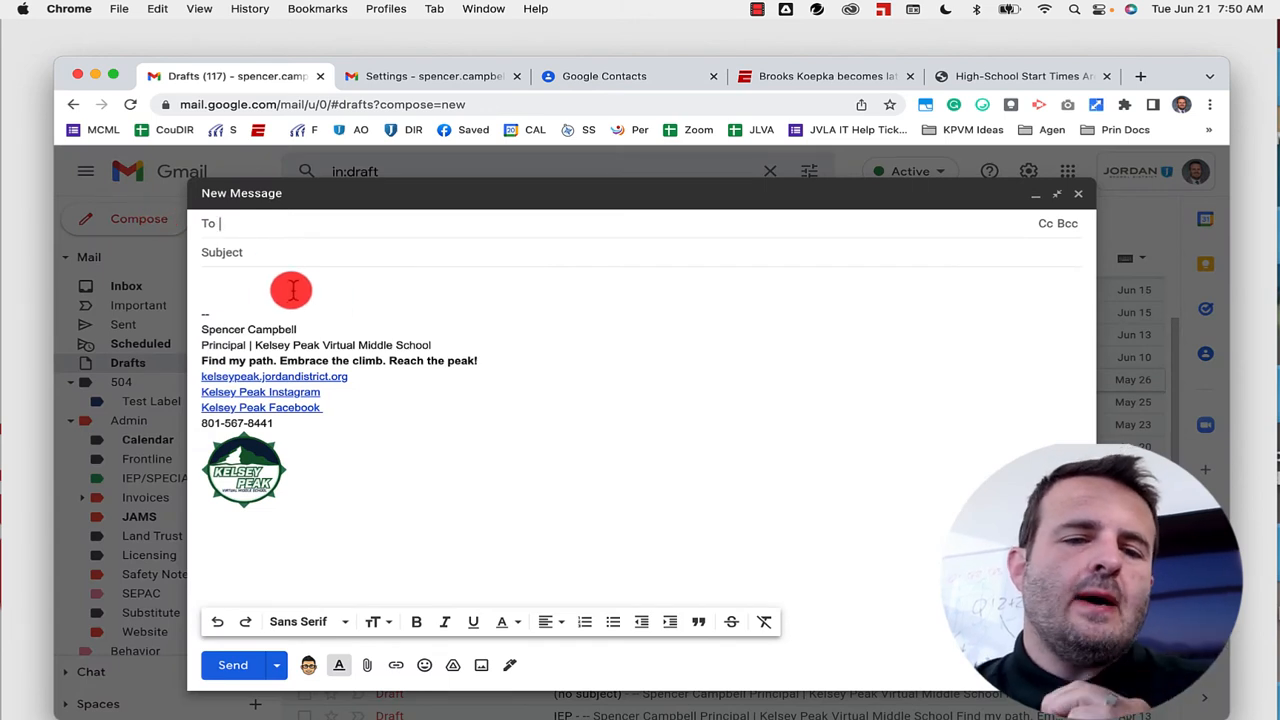
click(291, 290)
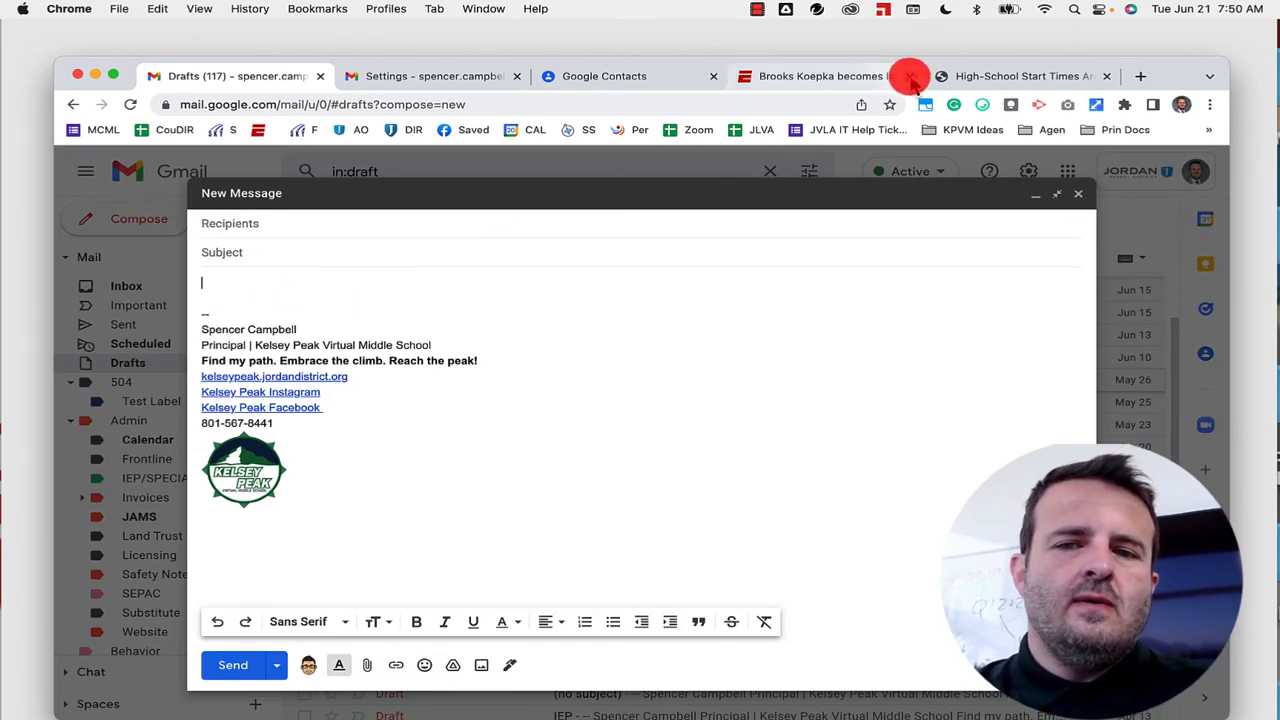
click(911, 77)
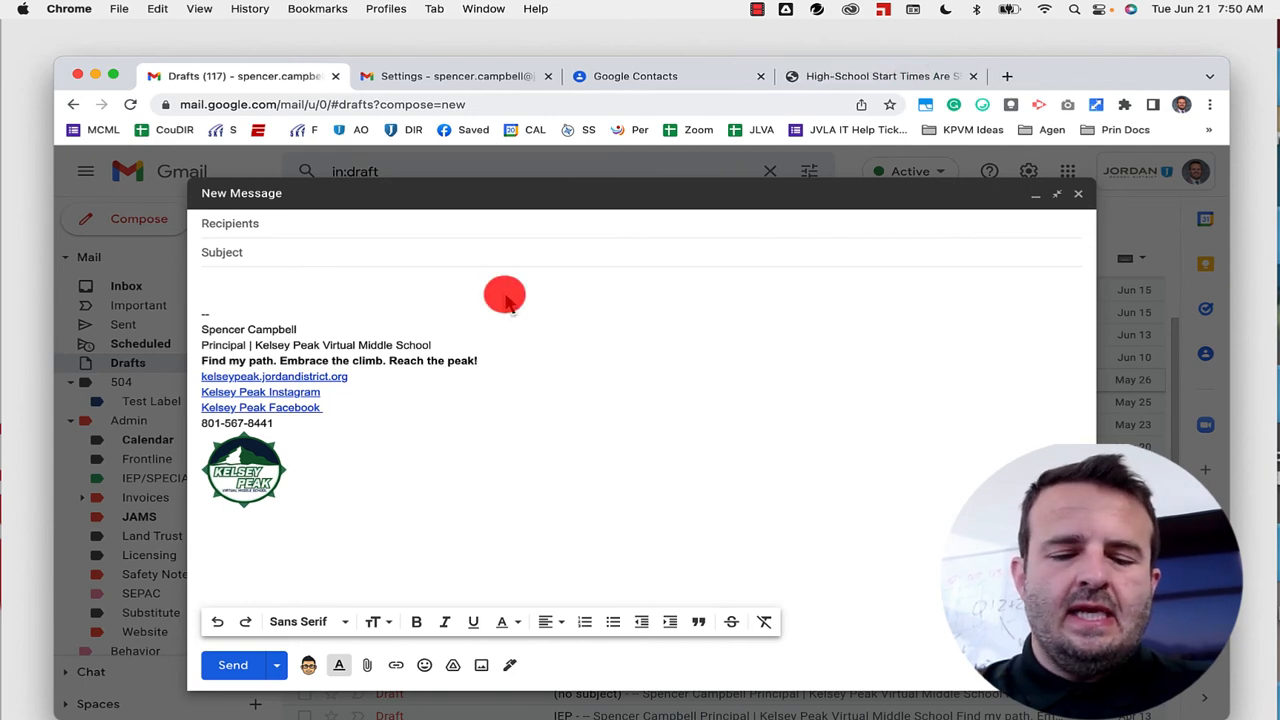
key(super+v)
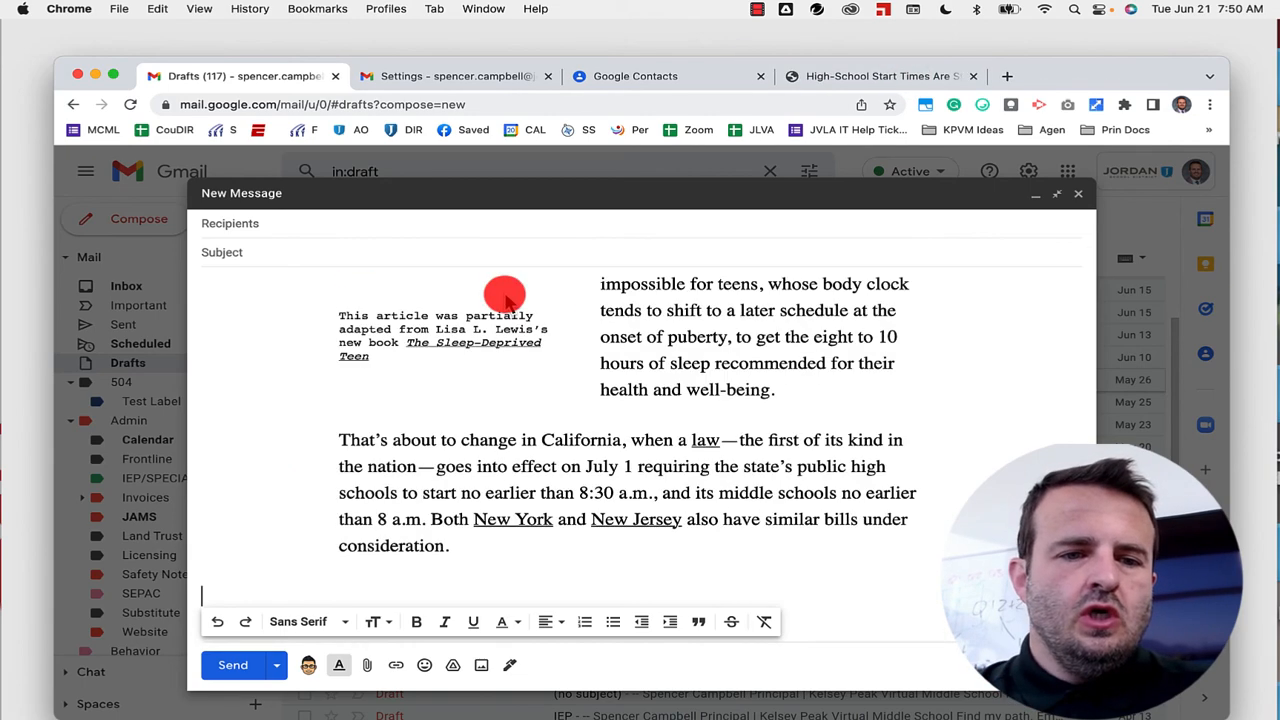
scroll(517, 405, up, 7)
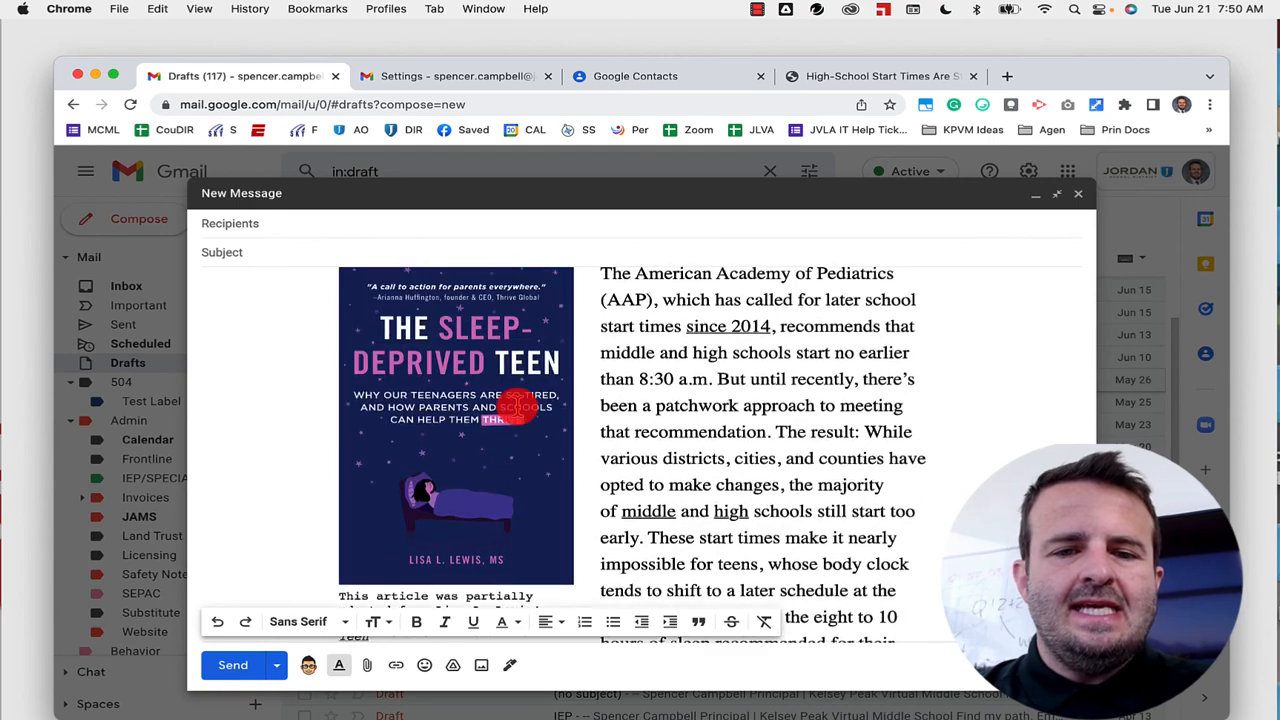
scroll(517, 405, up, 15)
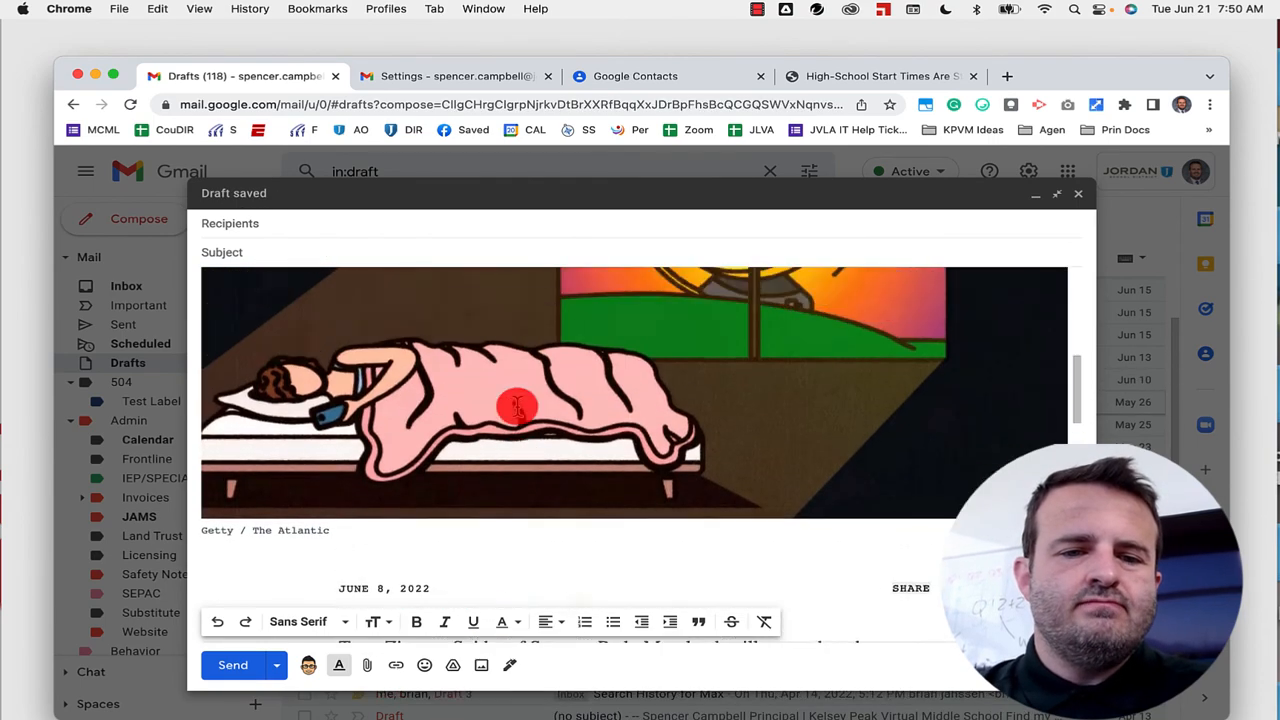
scroll(517, 405, up, 4)
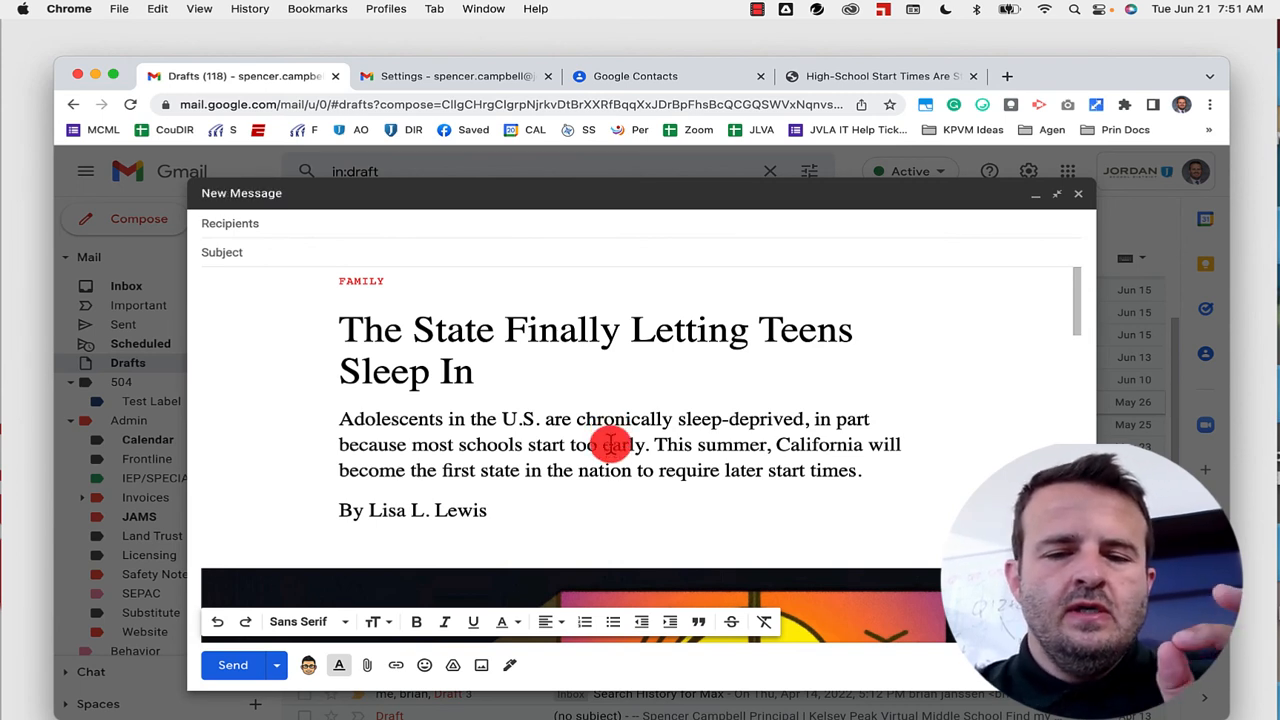
Step: Remove the formatting from the entire message body and look over the plain text down to the signature
key(super+a)
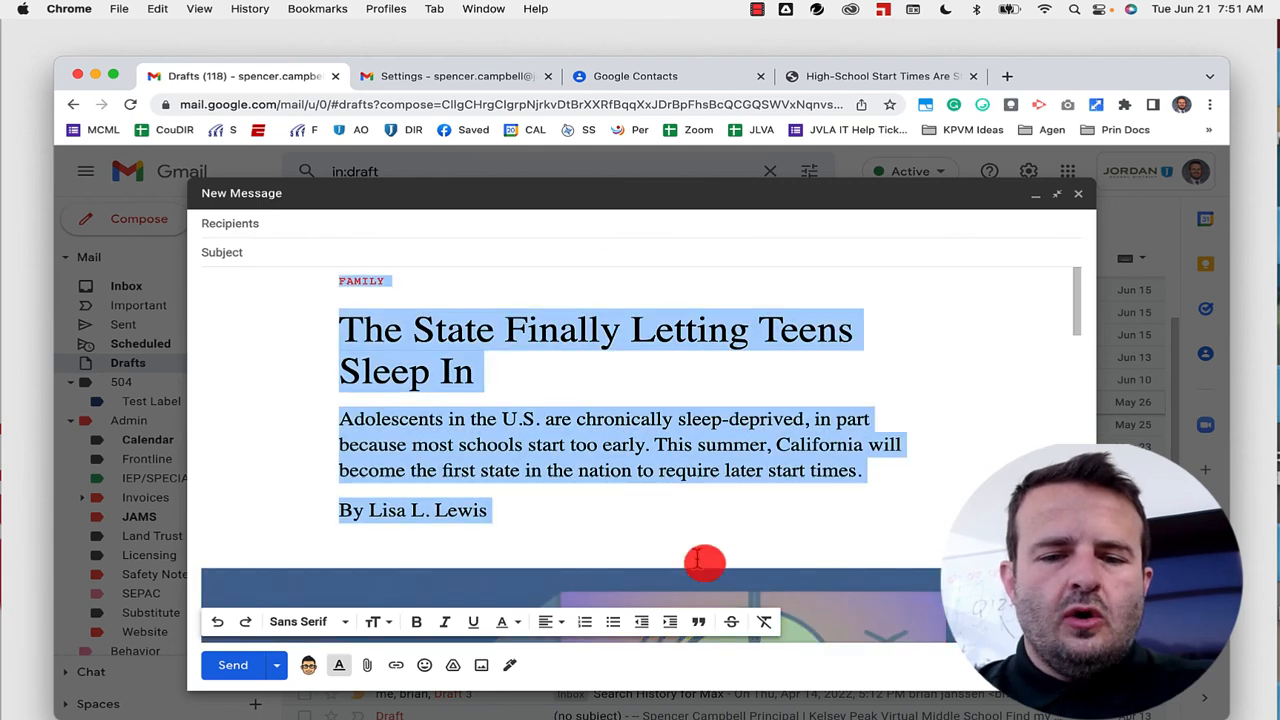
click(767, 625)
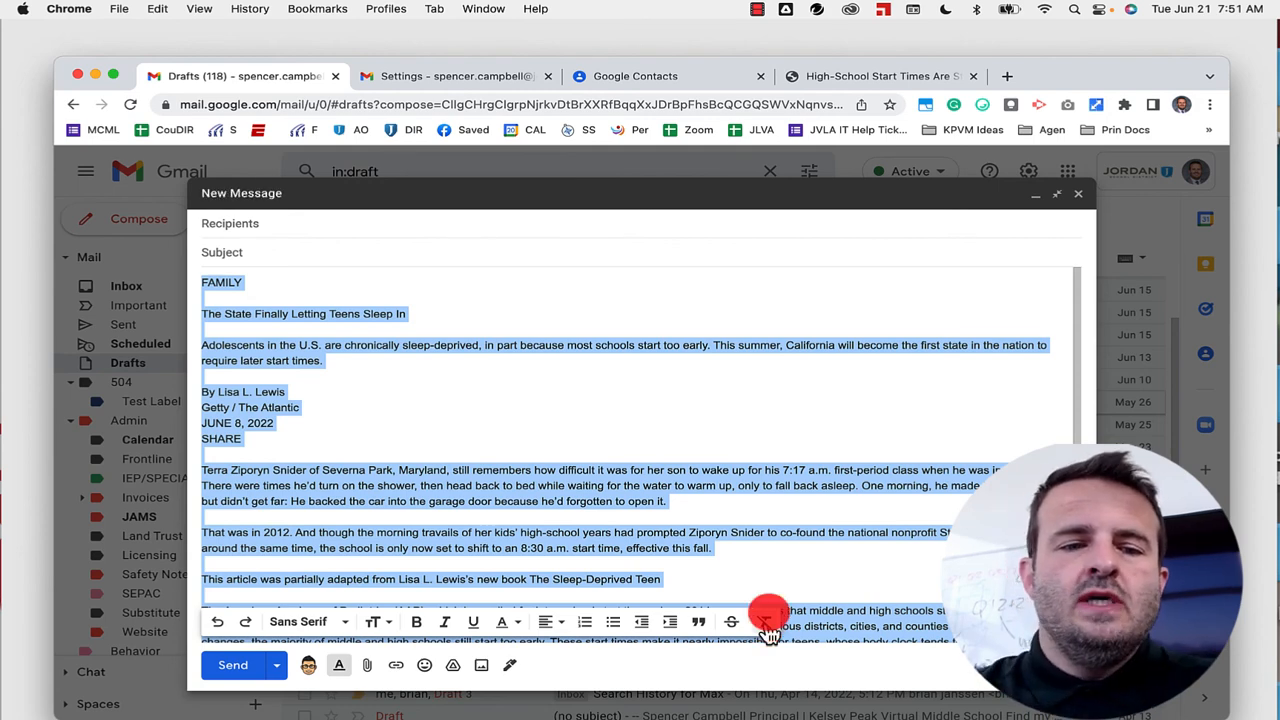
scroll(786, 500, down, 5)
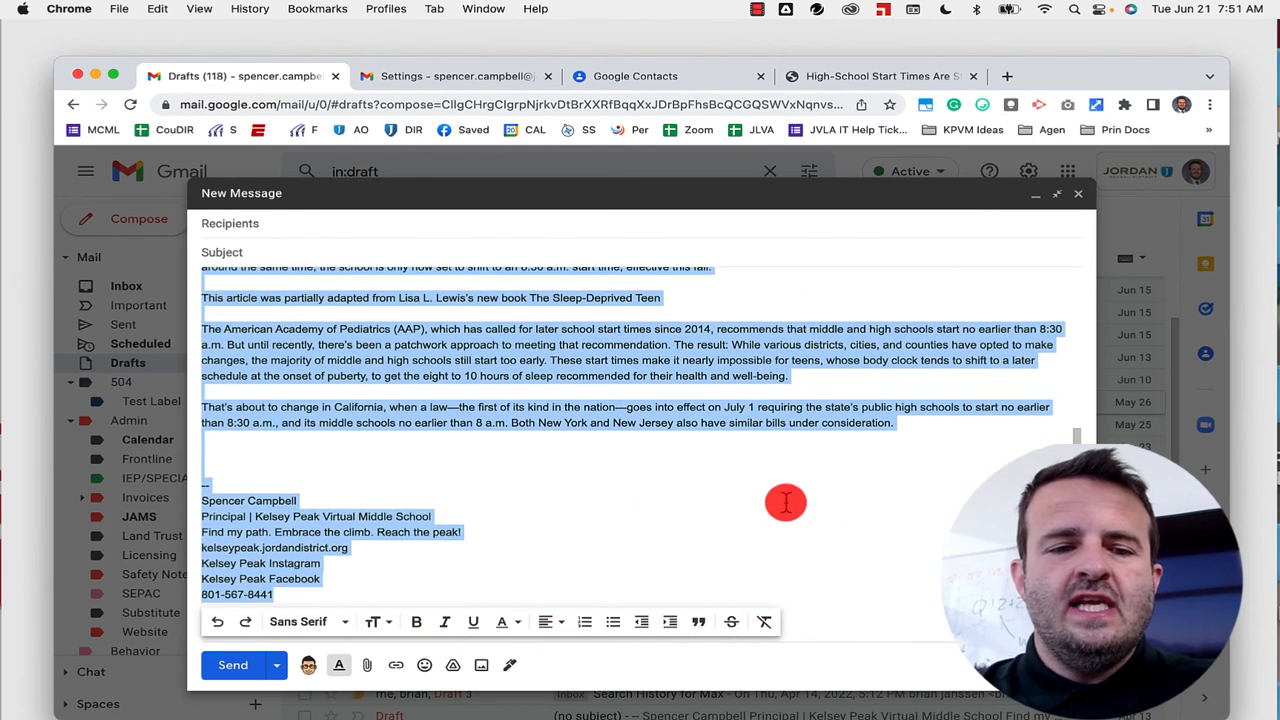
scroll(786, 502, up, 5)
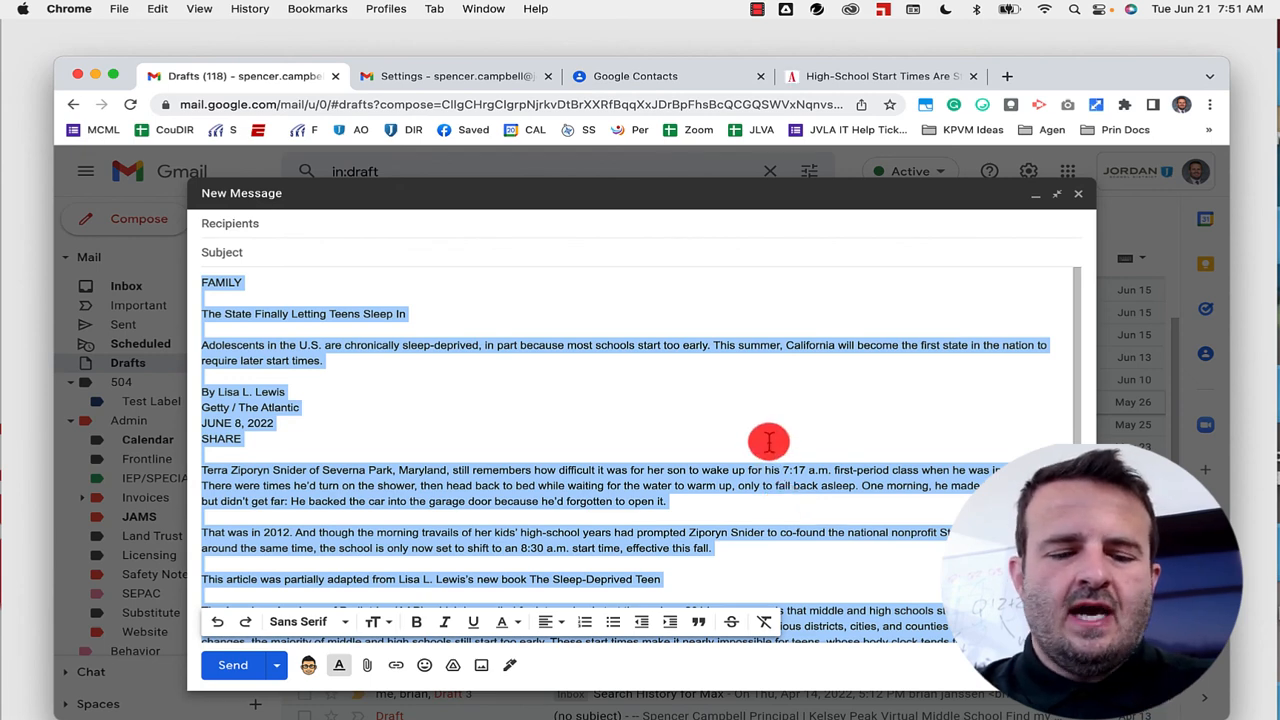
Step: Paste the formatted article over the selected message text and remove the formatting from the whole body again
key(super+v)
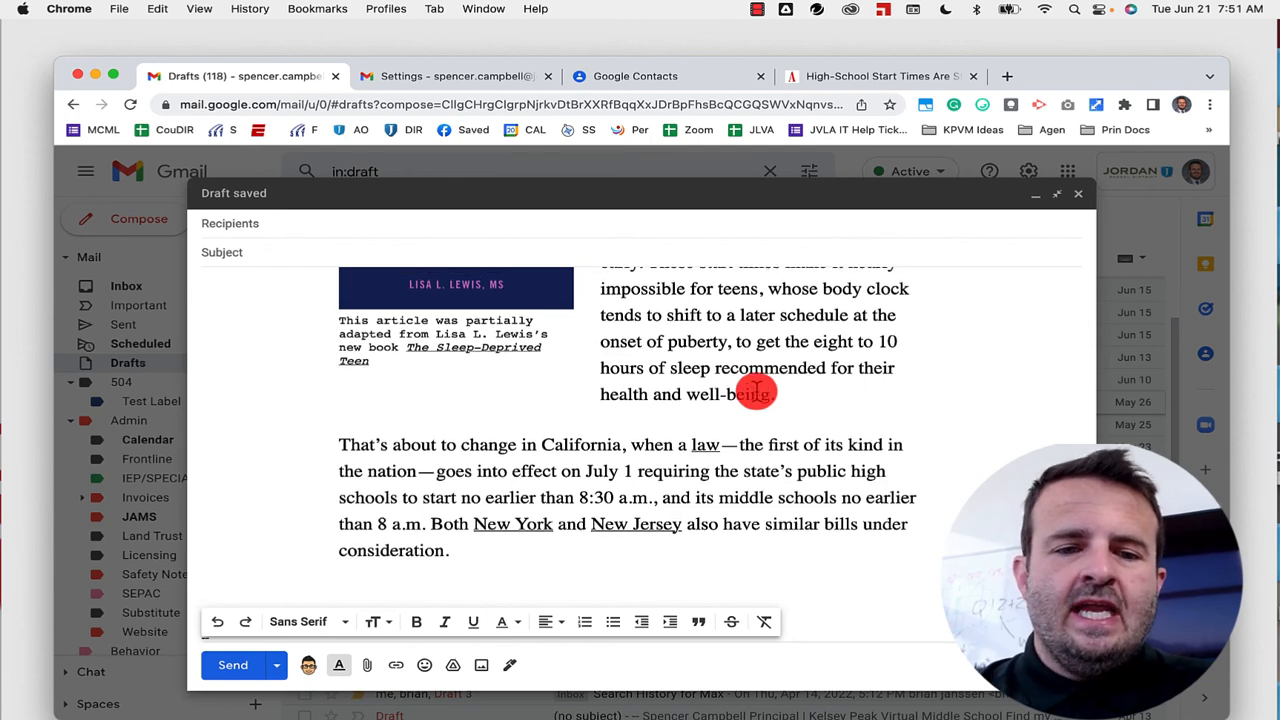
scroll(757, 391, up, 20)
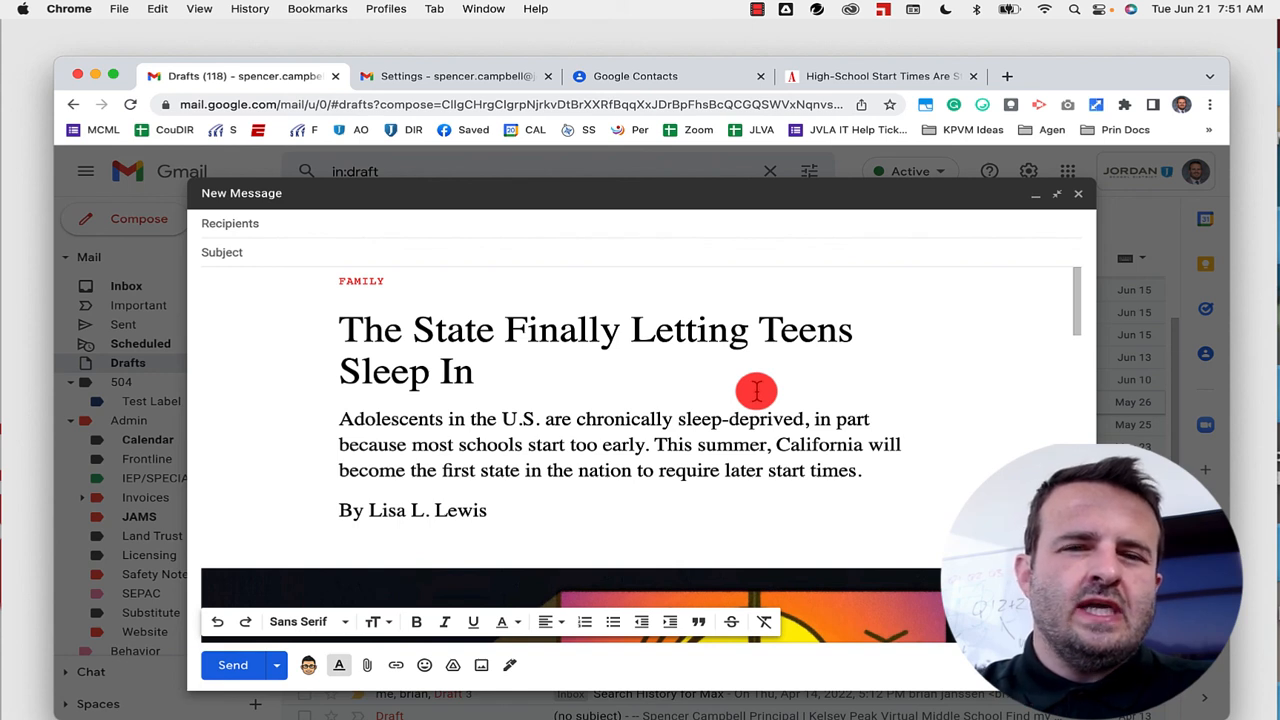
click(766, 625)
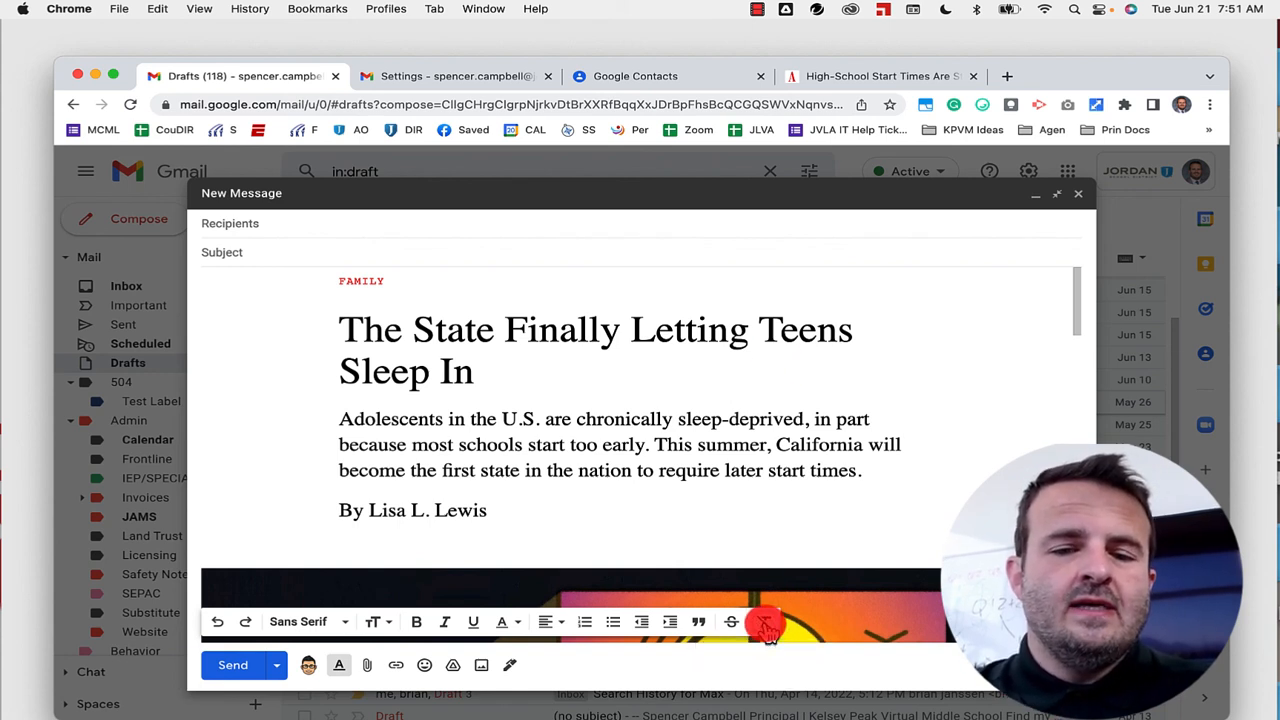
key(super+a)
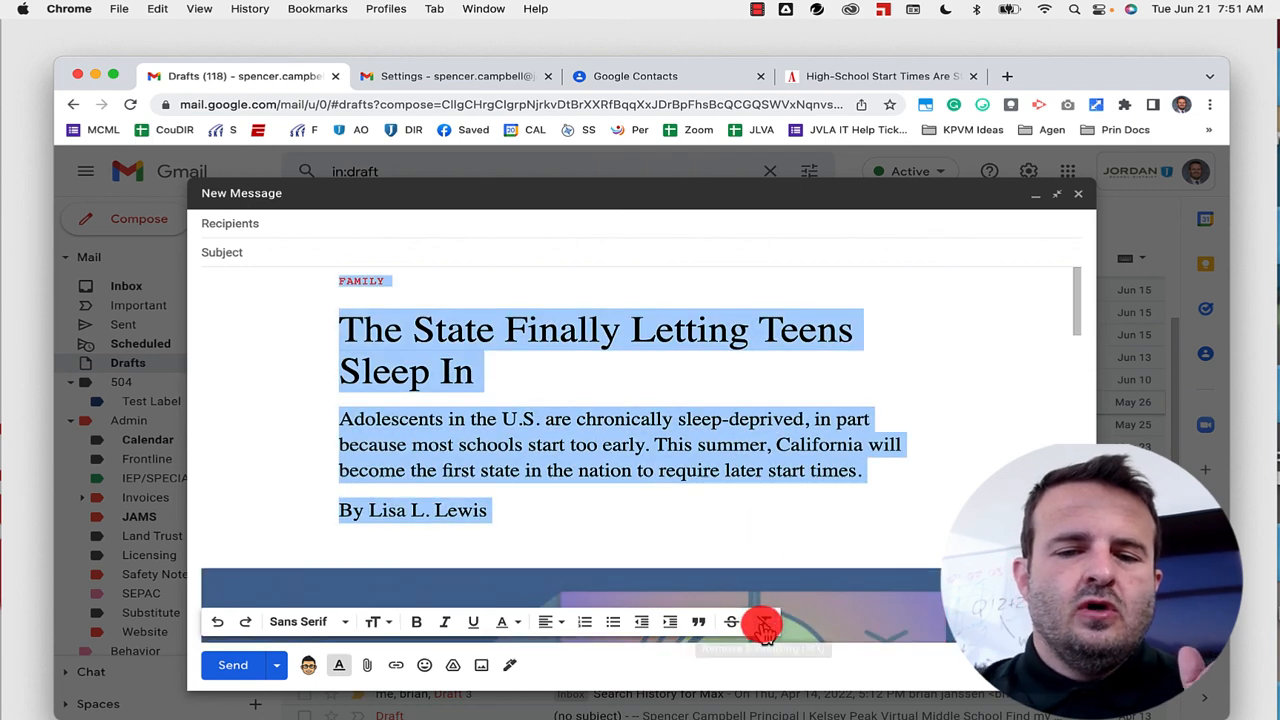
click(764, 622)
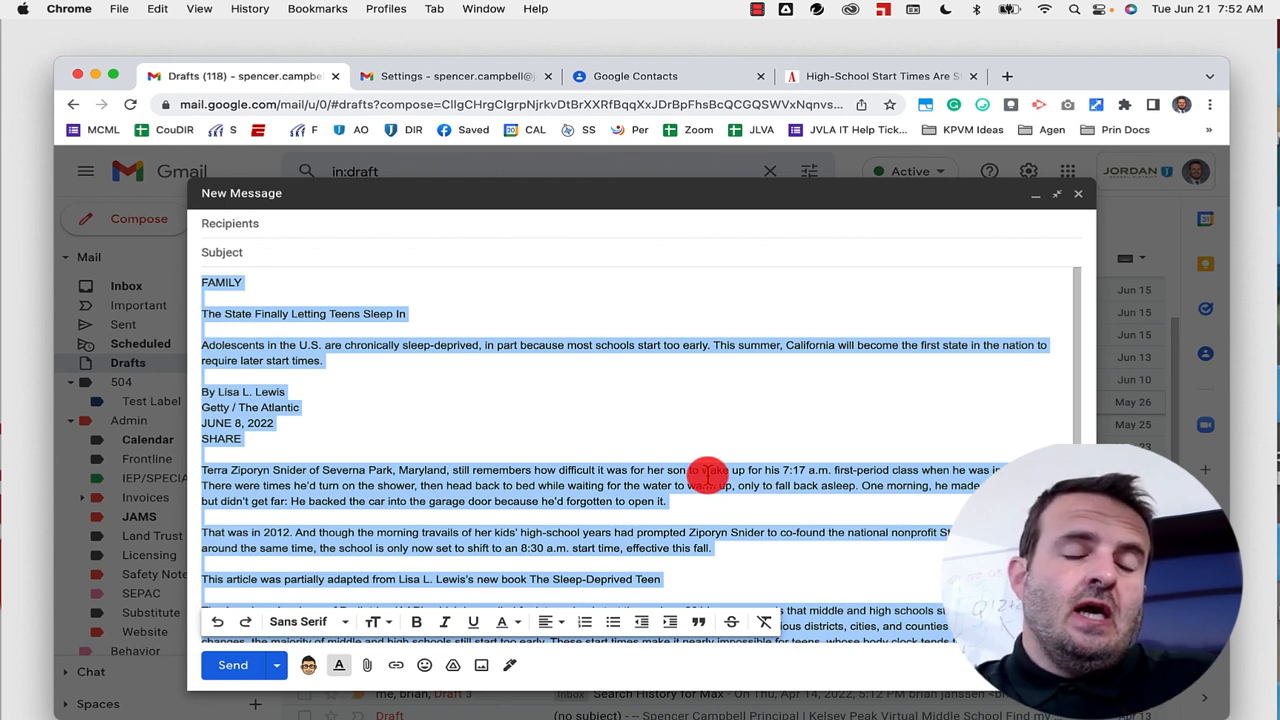
Step: Try quote formatting on the plain message text, and replace it by pasting the original formatted article over it
scroll(697, 452, down, 2)
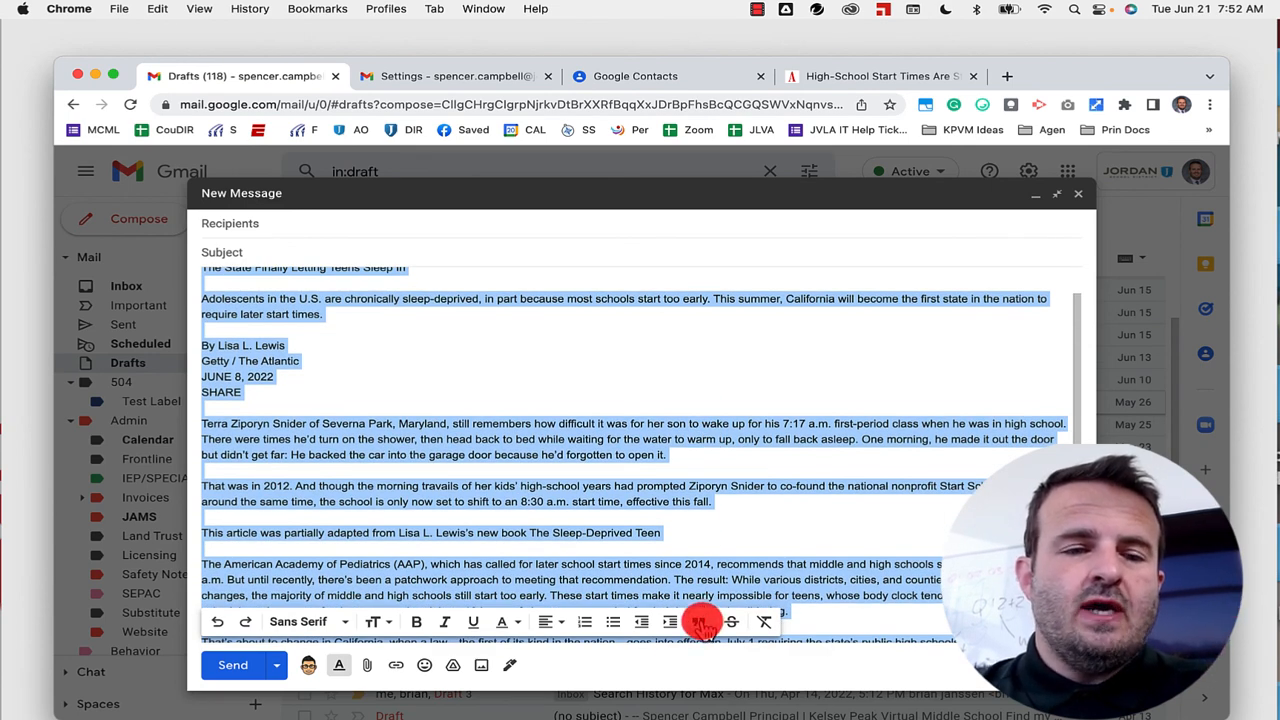
scroll(702, 622, up, 1)
scroll(710, 525, up, 2)
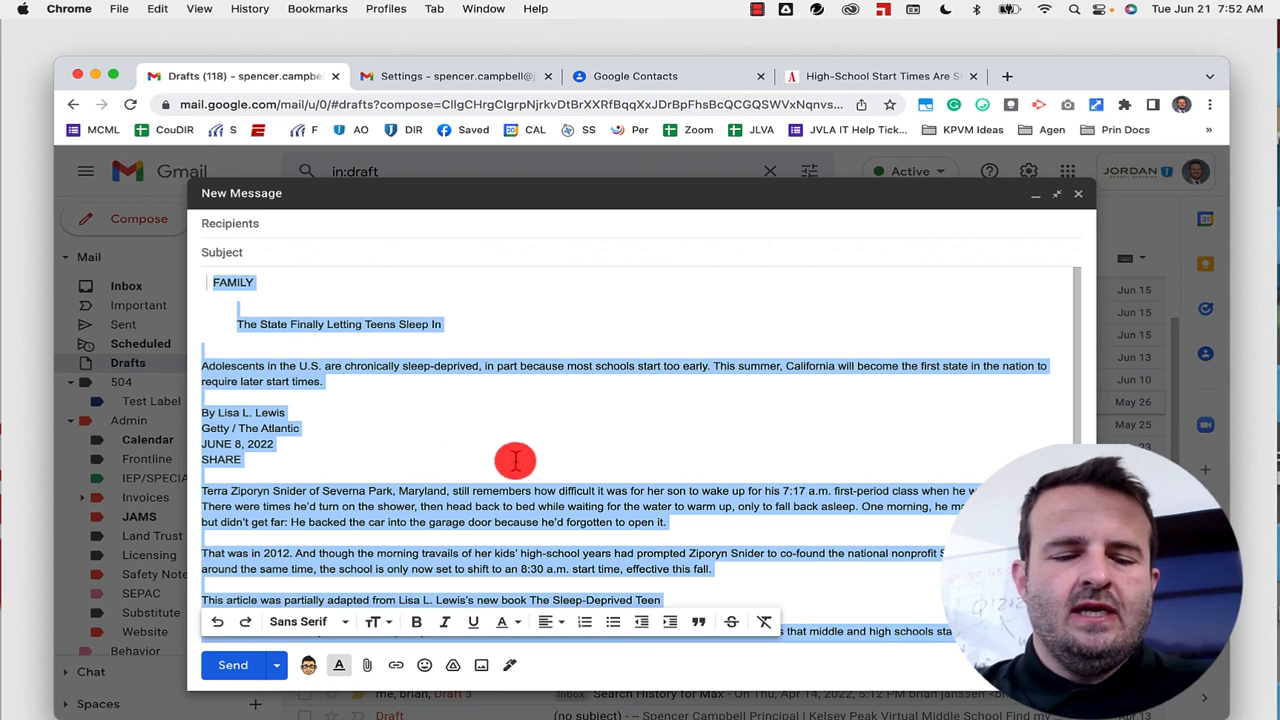
key(super+v)
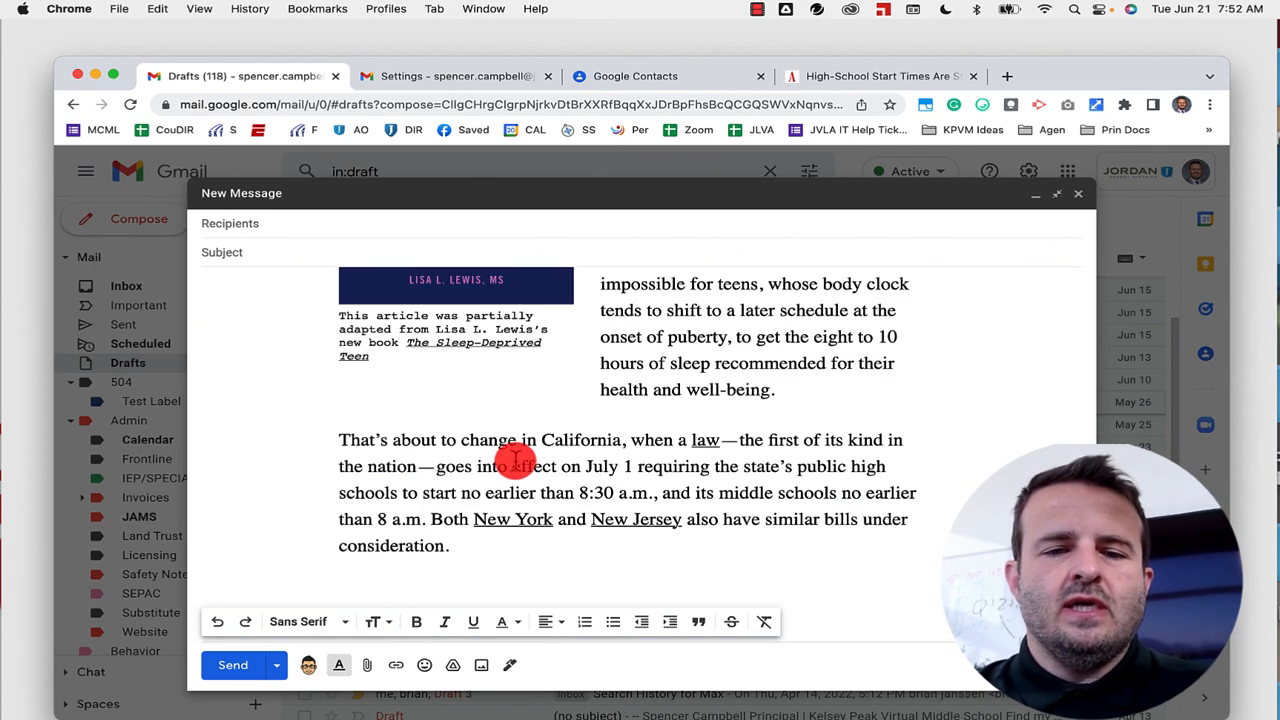